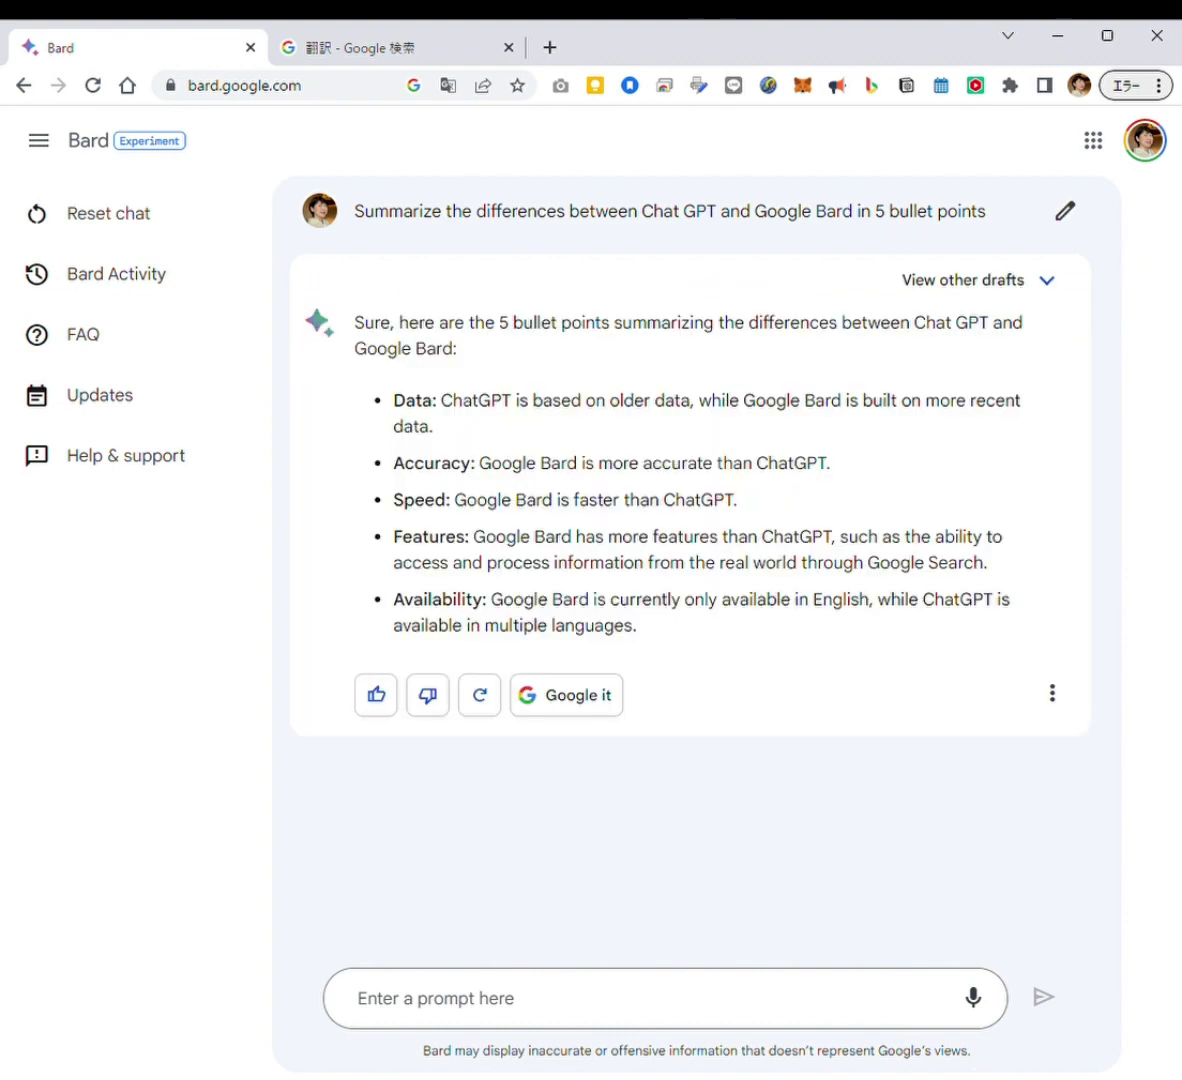
# - Review all three drafts of the ChatGPT and Google Bard comparison, translate the page into Japanese, and look the answer up on Google
pyautogui.click(452, 89)
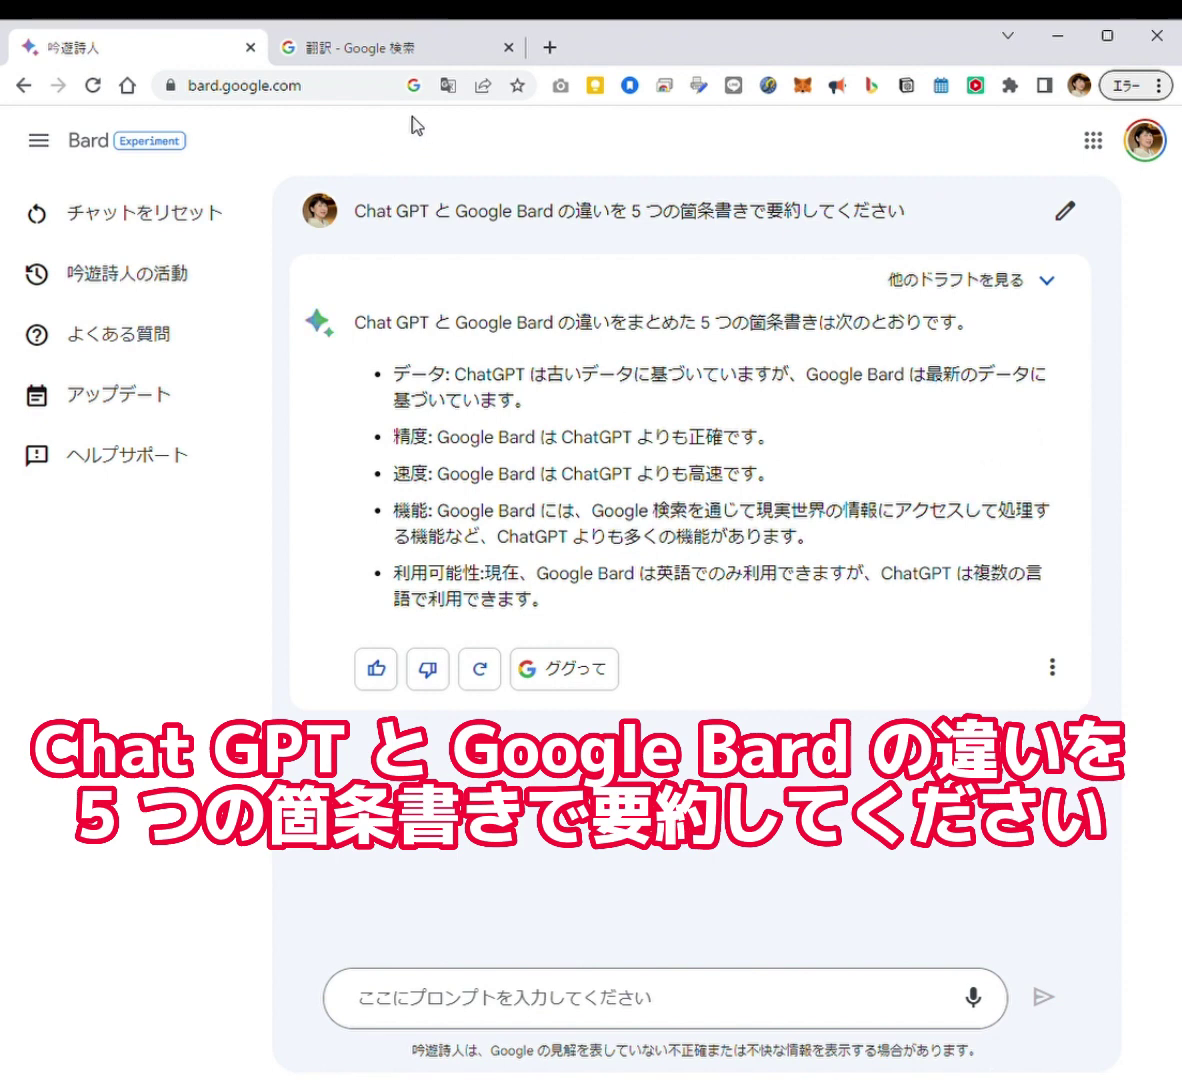
pyautogui.click(446, 86)
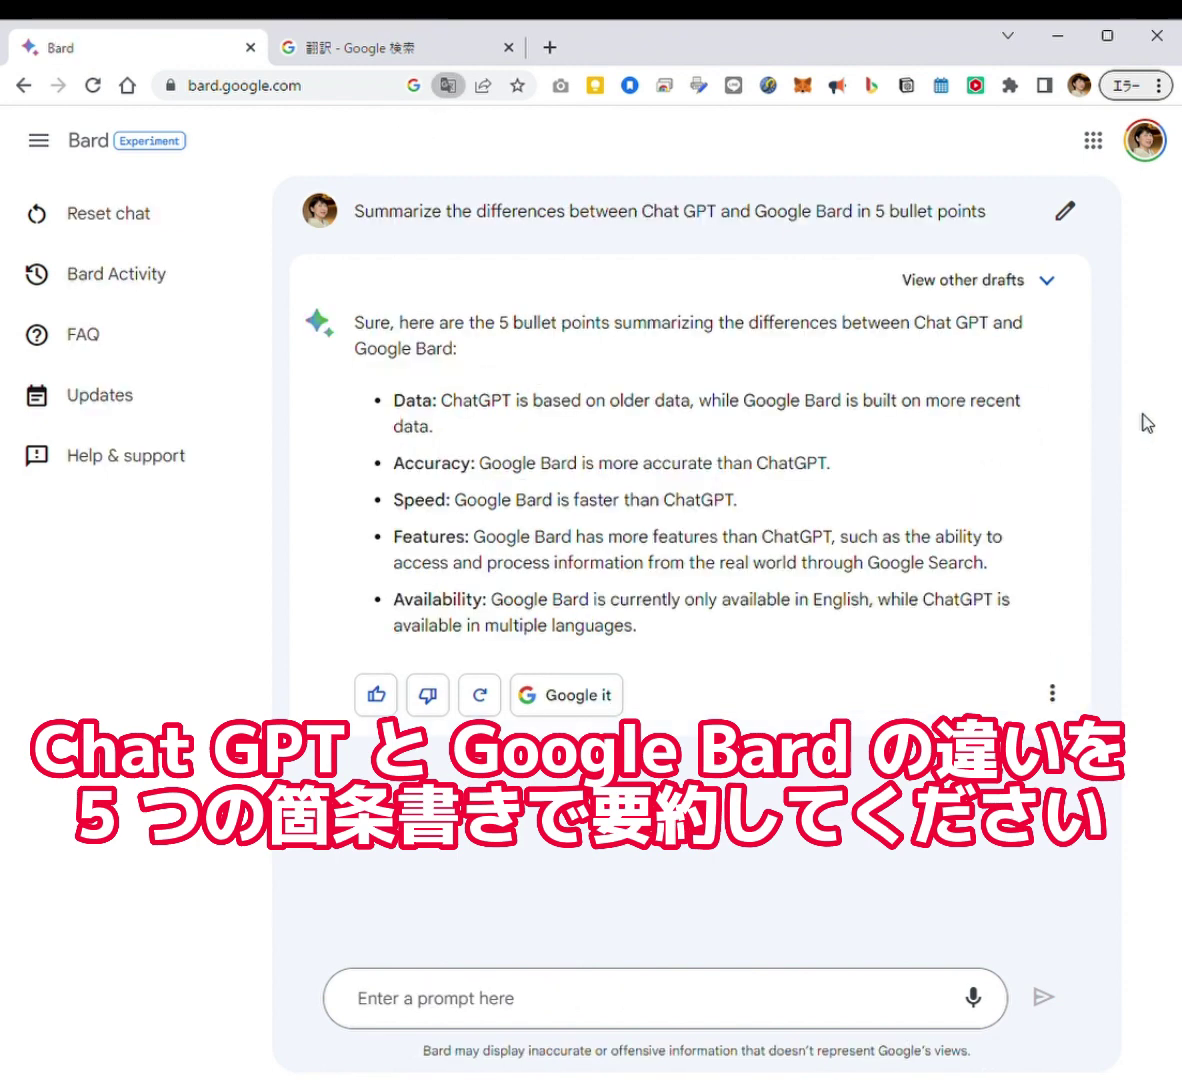
pyautogui.click(1056, 285)
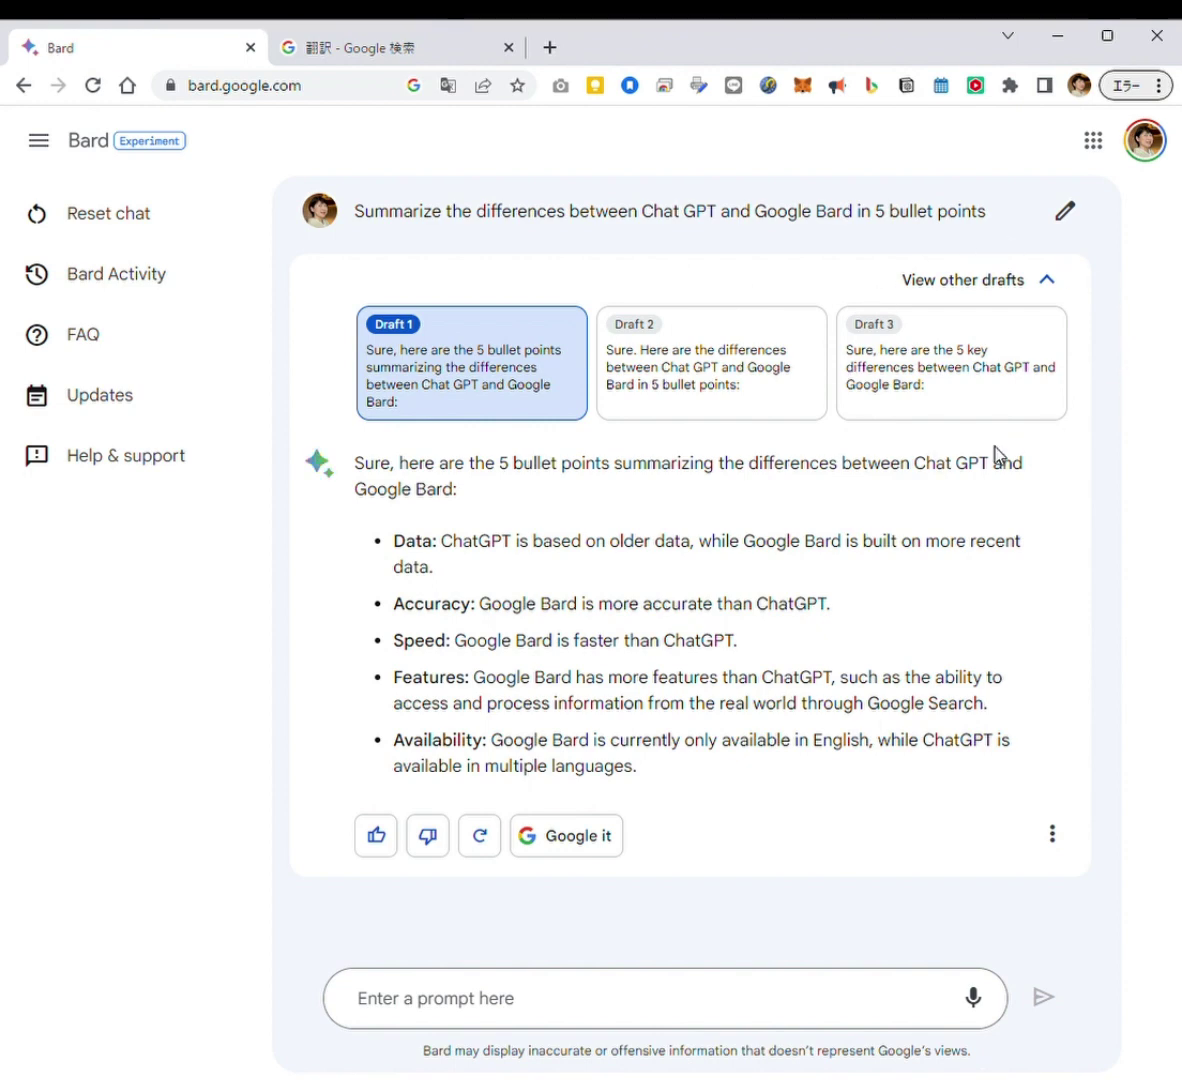
pyautogui.click(695, 363)
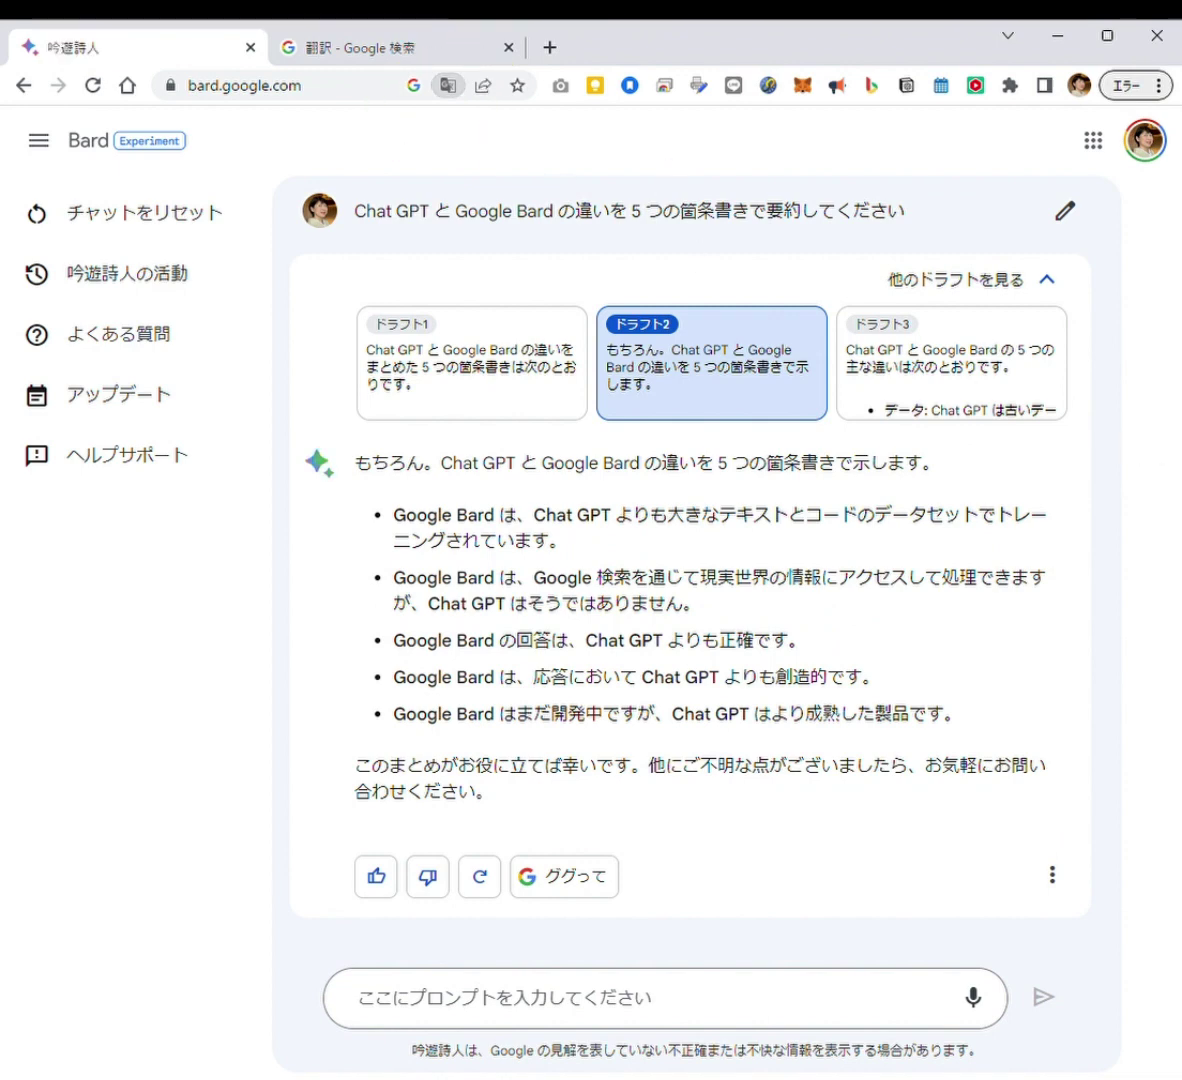
pyautogui.click(877, 336)
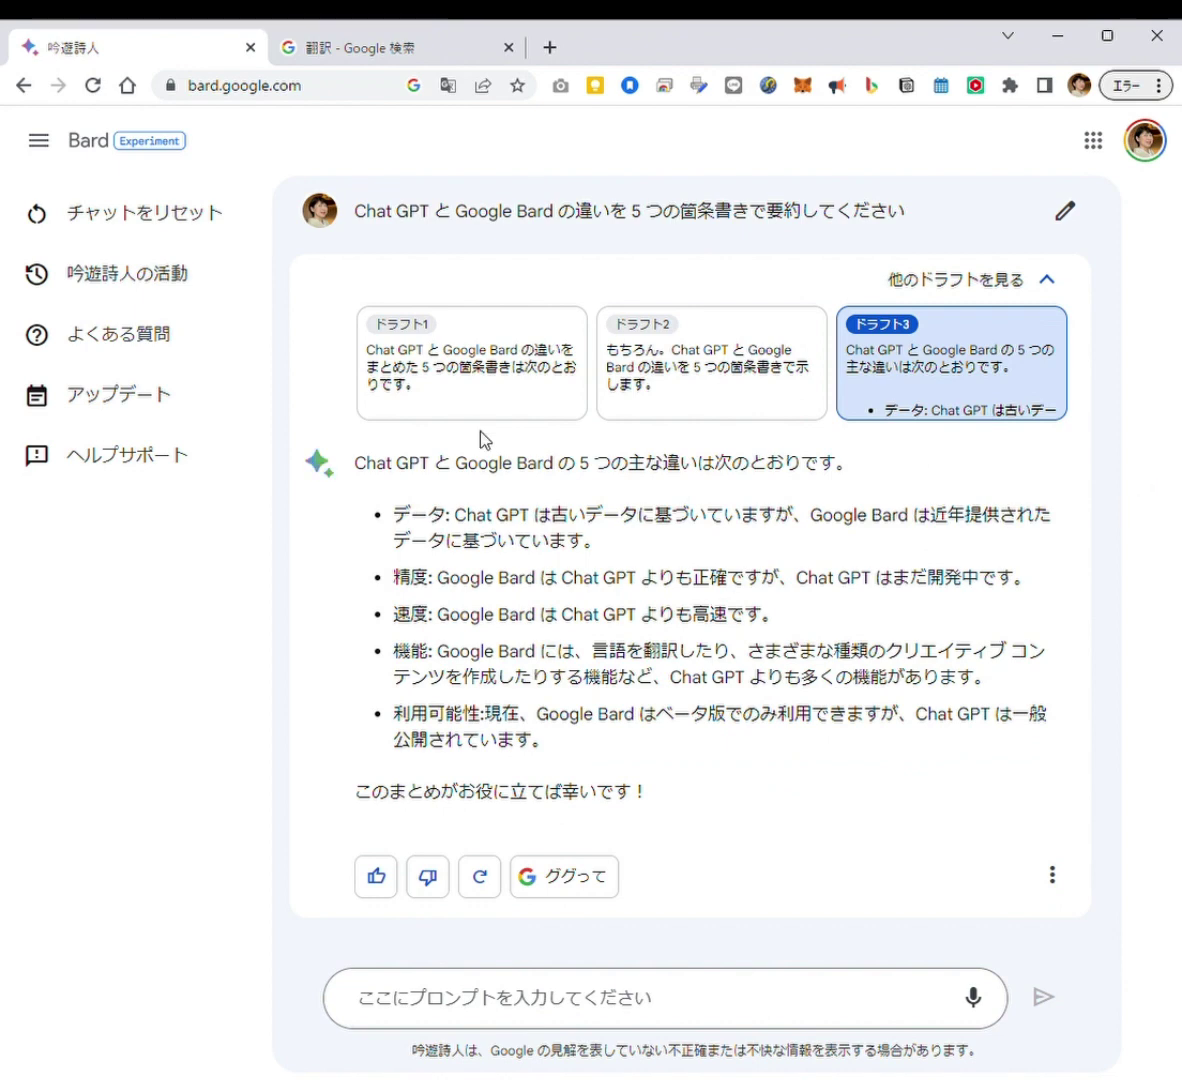
pyautogui.click(467, 388)
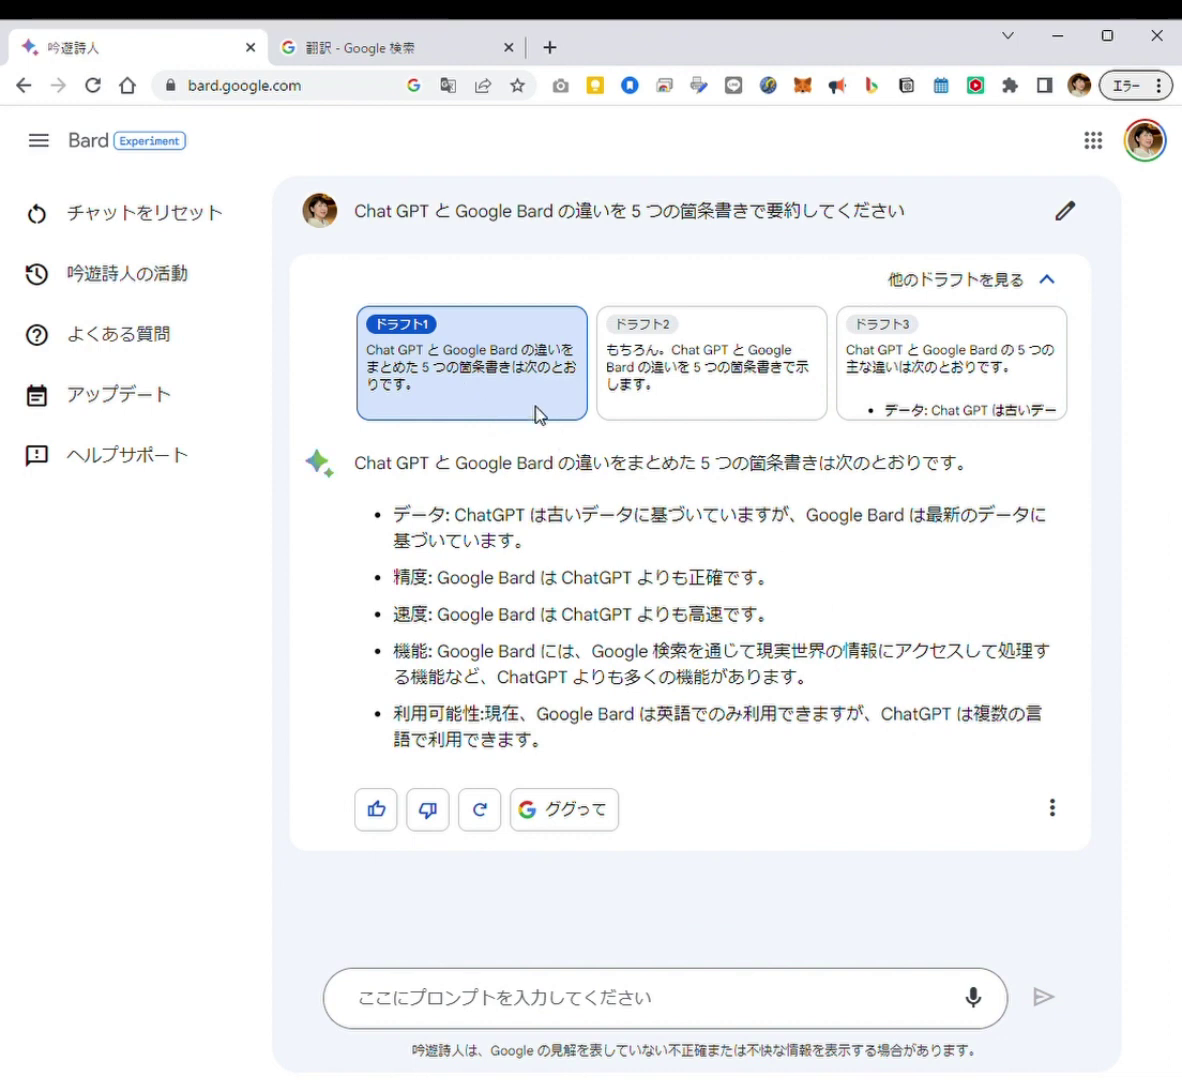
pyautogui.click(588, 820)
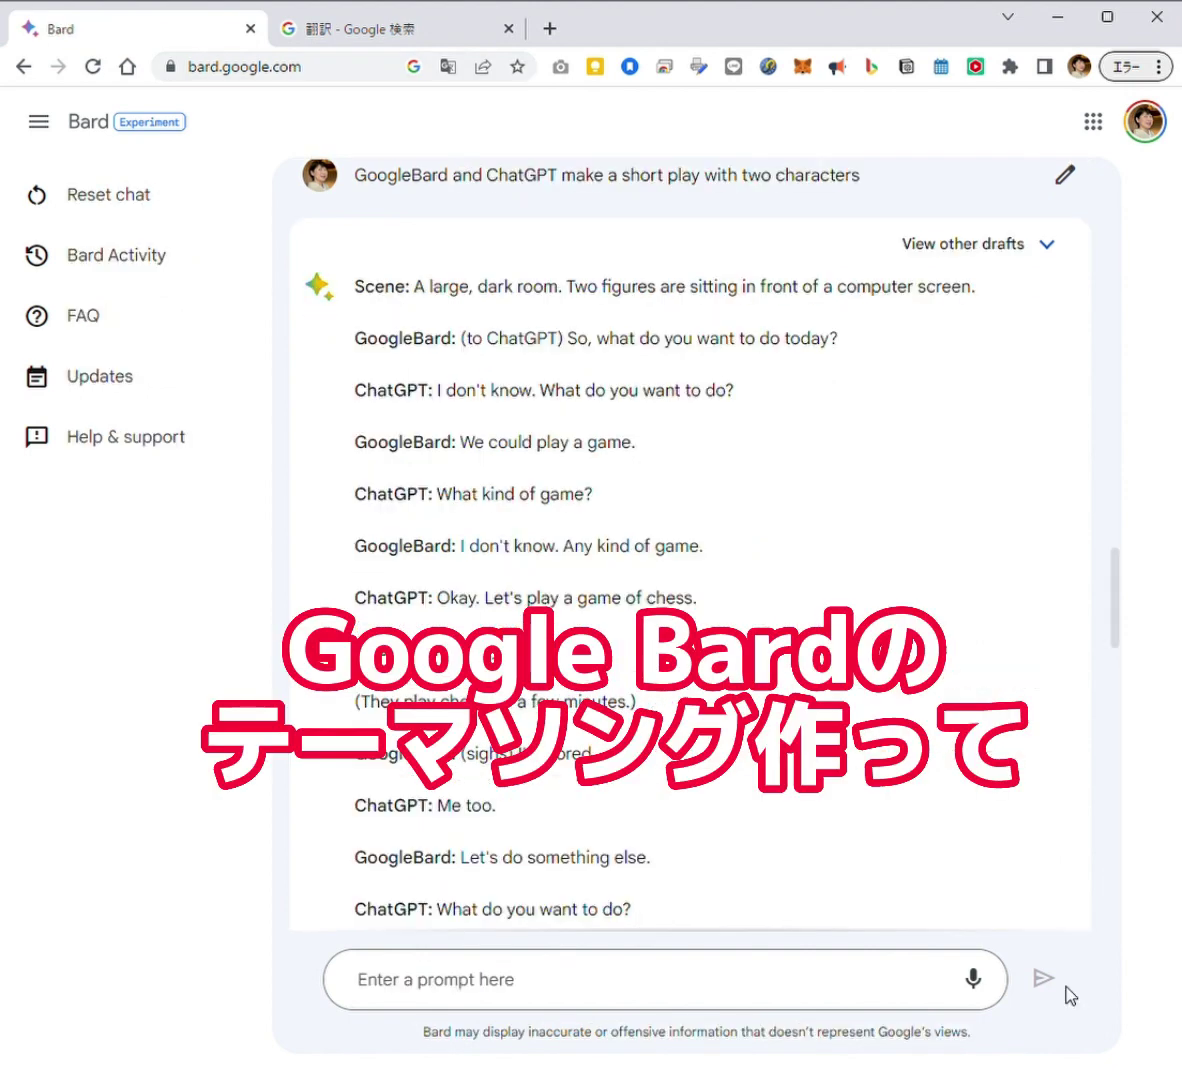
# - Read through the short play between GoogleBard and ChatGPT in its Japanese translation
pyautogui.moveTo(1113, 607); pyautogui.dragTo(1119, 545)
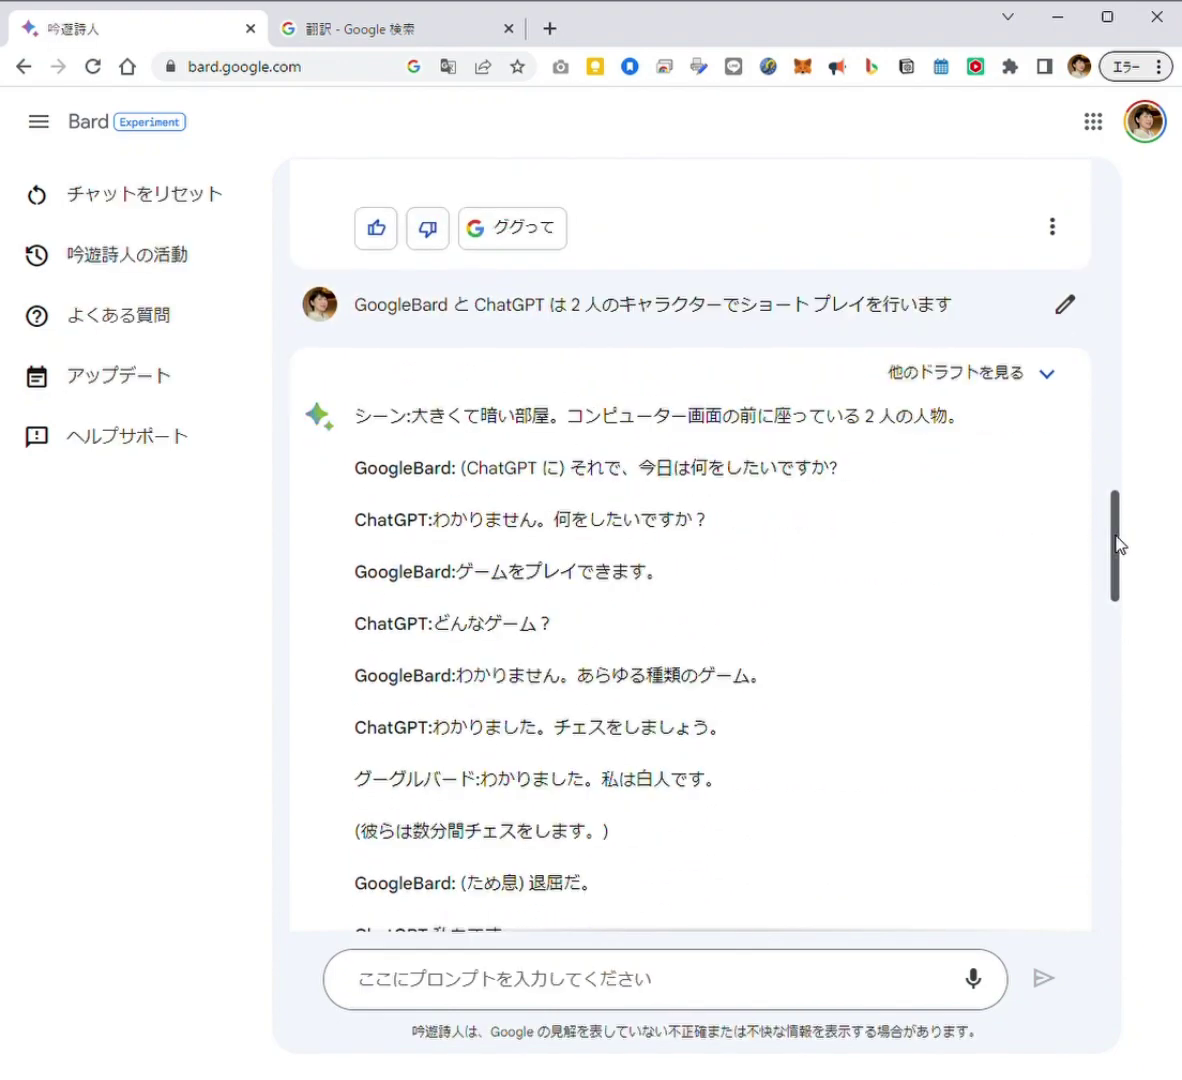
pyautogui.moveTo(1119, 545); pyautogui.dragTo(1140, 878)
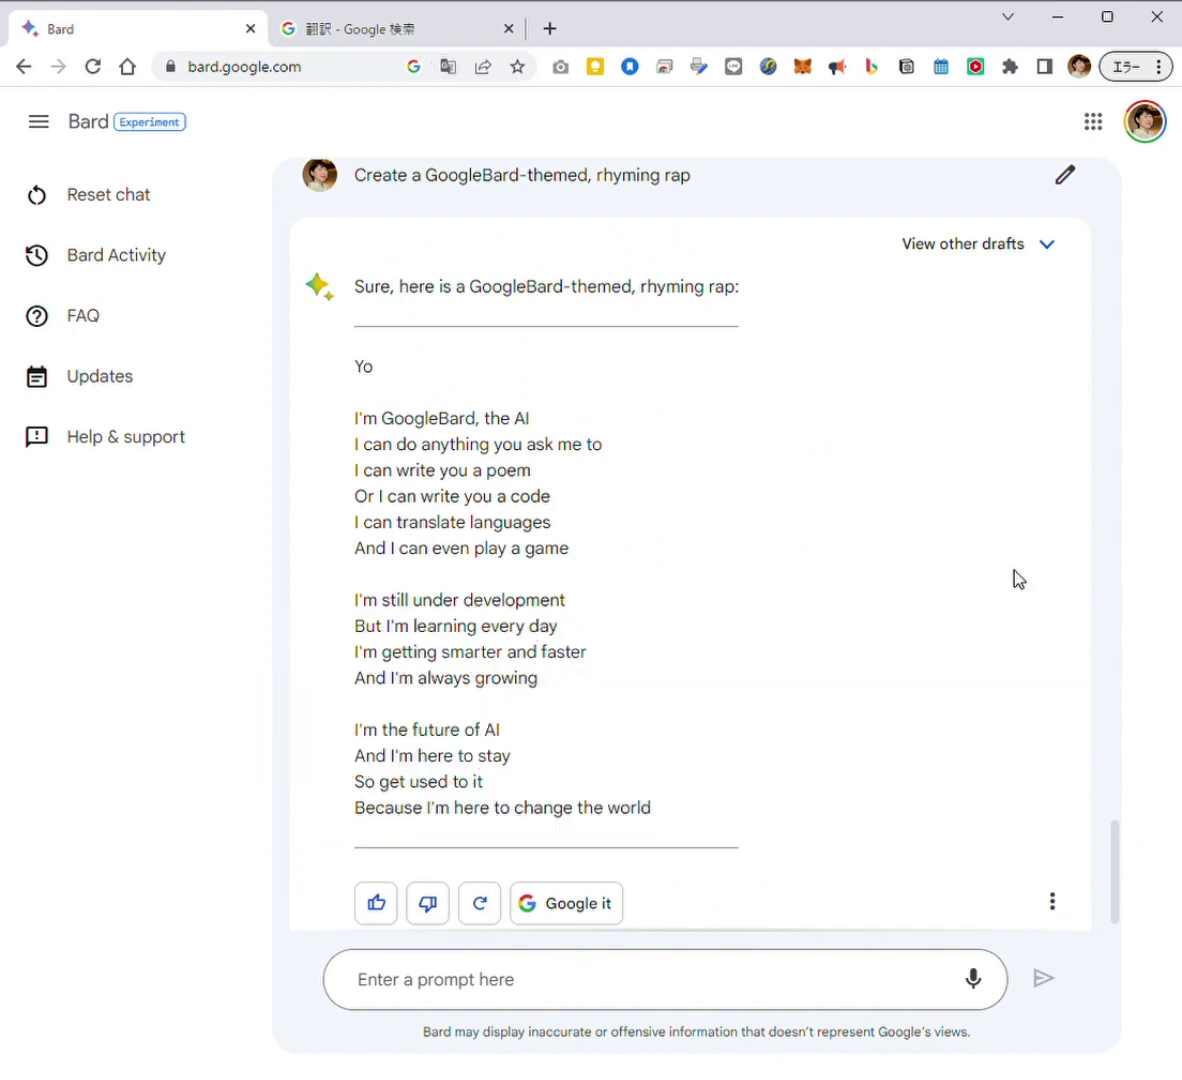
# - Show the other drafts of the GoogleBard-themed rhyming rap and view Draft 2 and Draft 3
pyautogui.scroll(-1, 1017, 580)
pyautogui.scroll(1, 1017, 580)
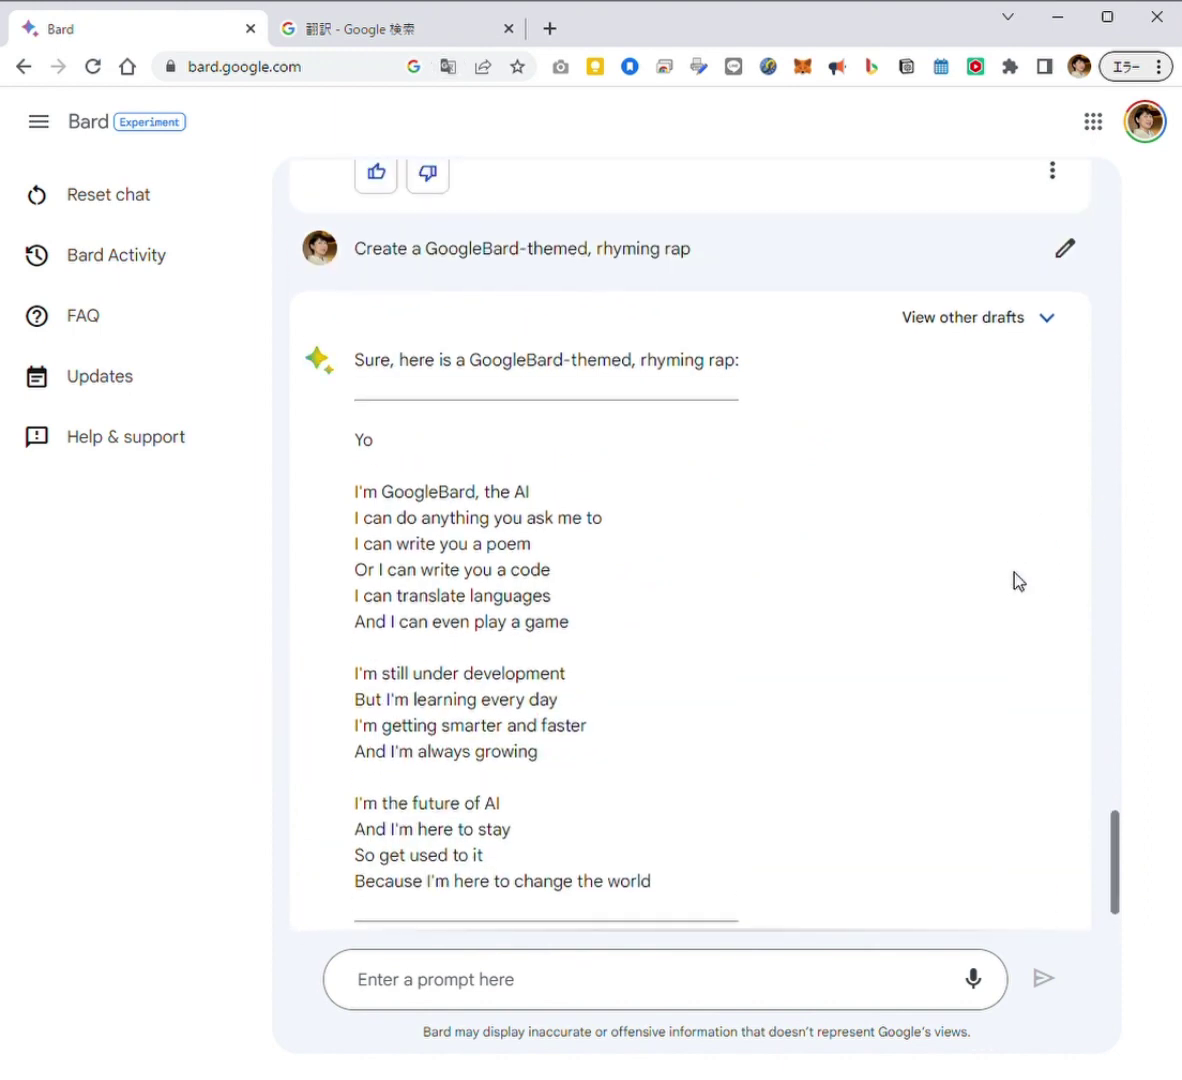
pyautogui.click(1046, 317)
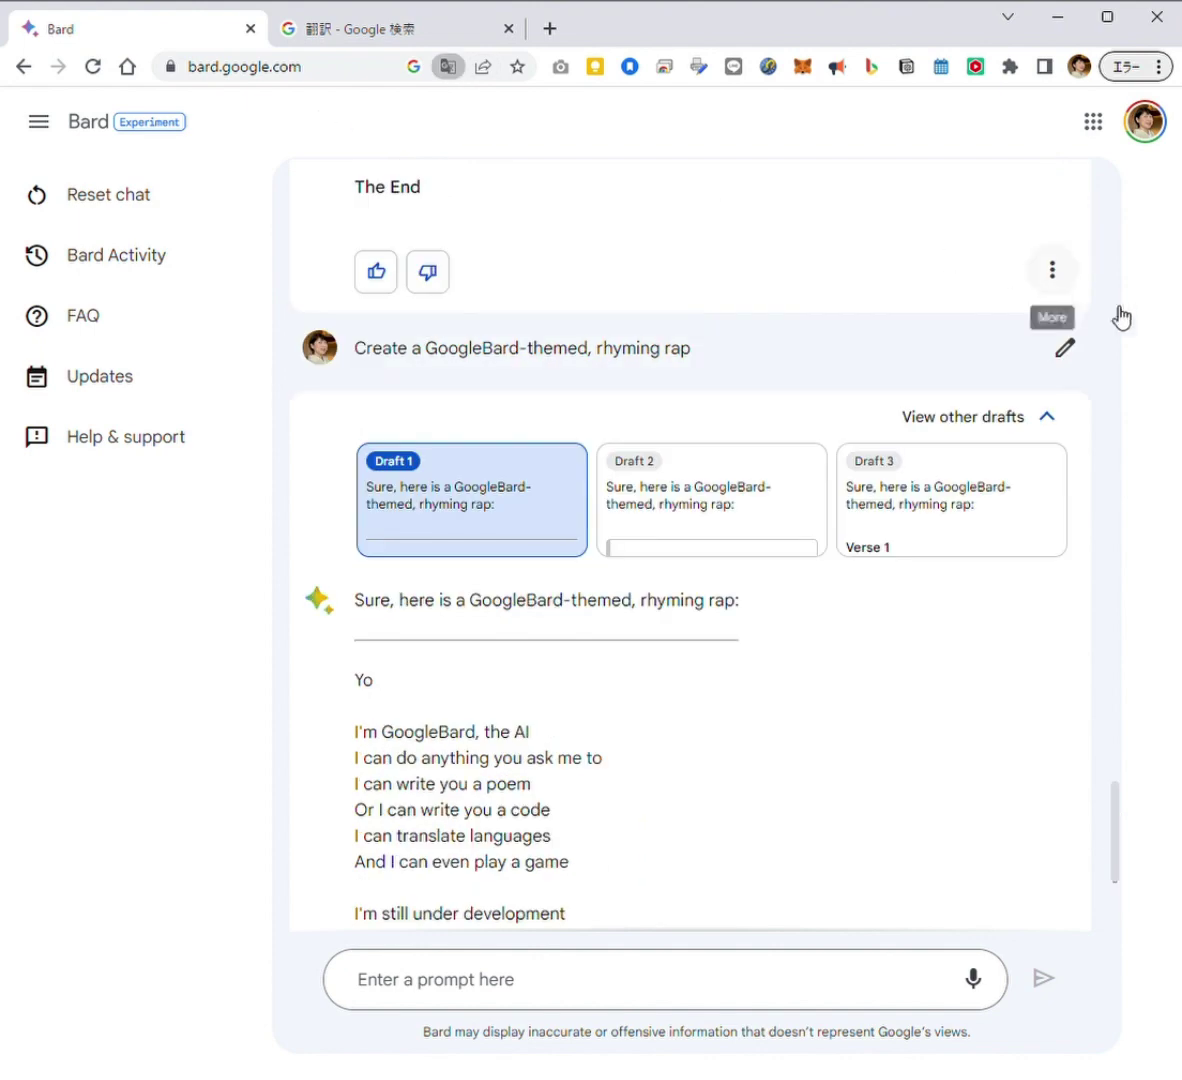
pyautogui.click(762, 494)
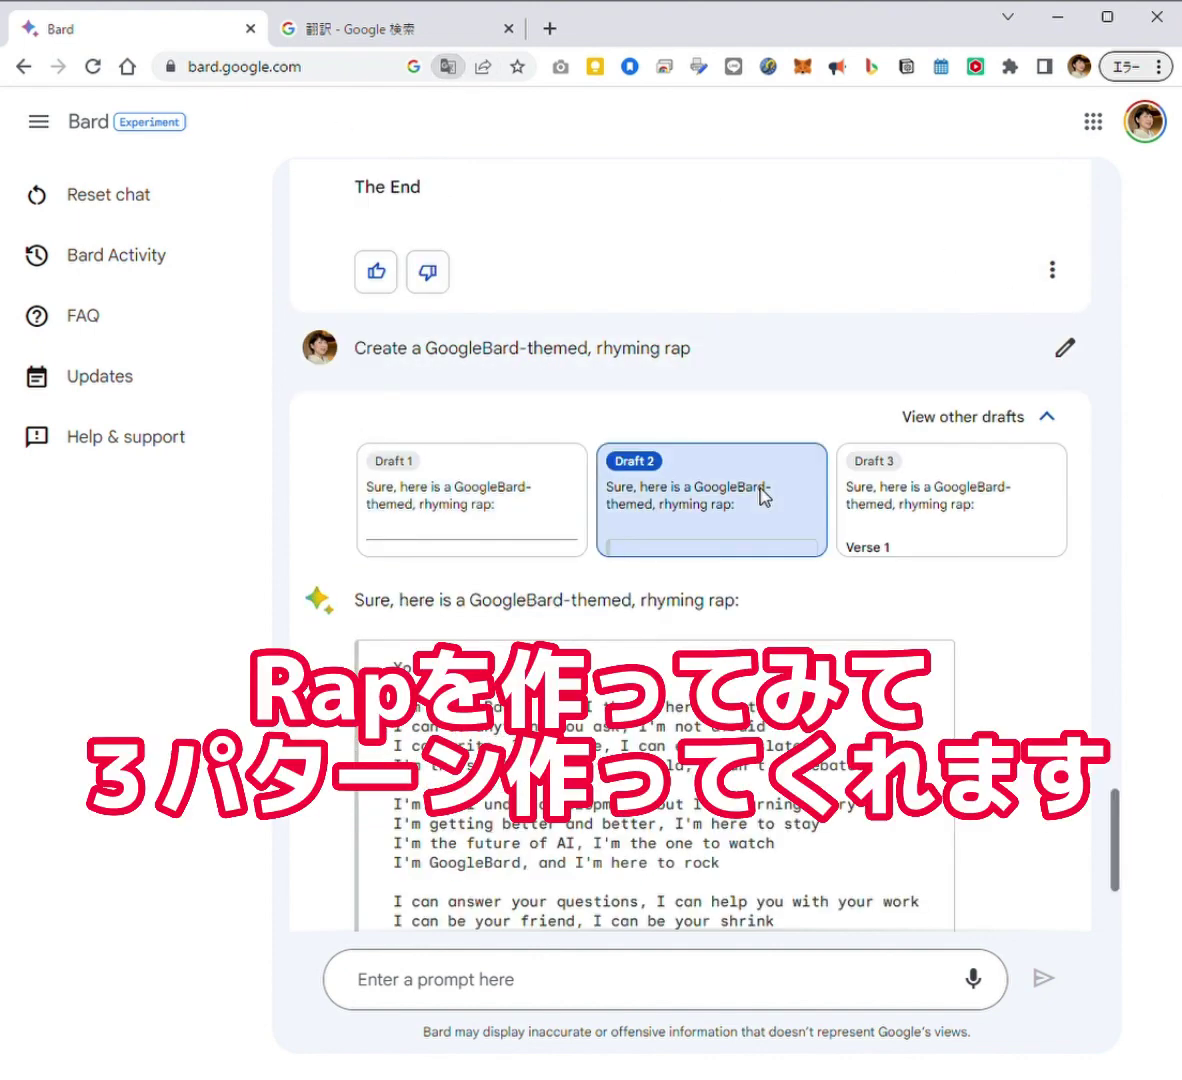
pyautogui.scroll(-2, 1103, 570)
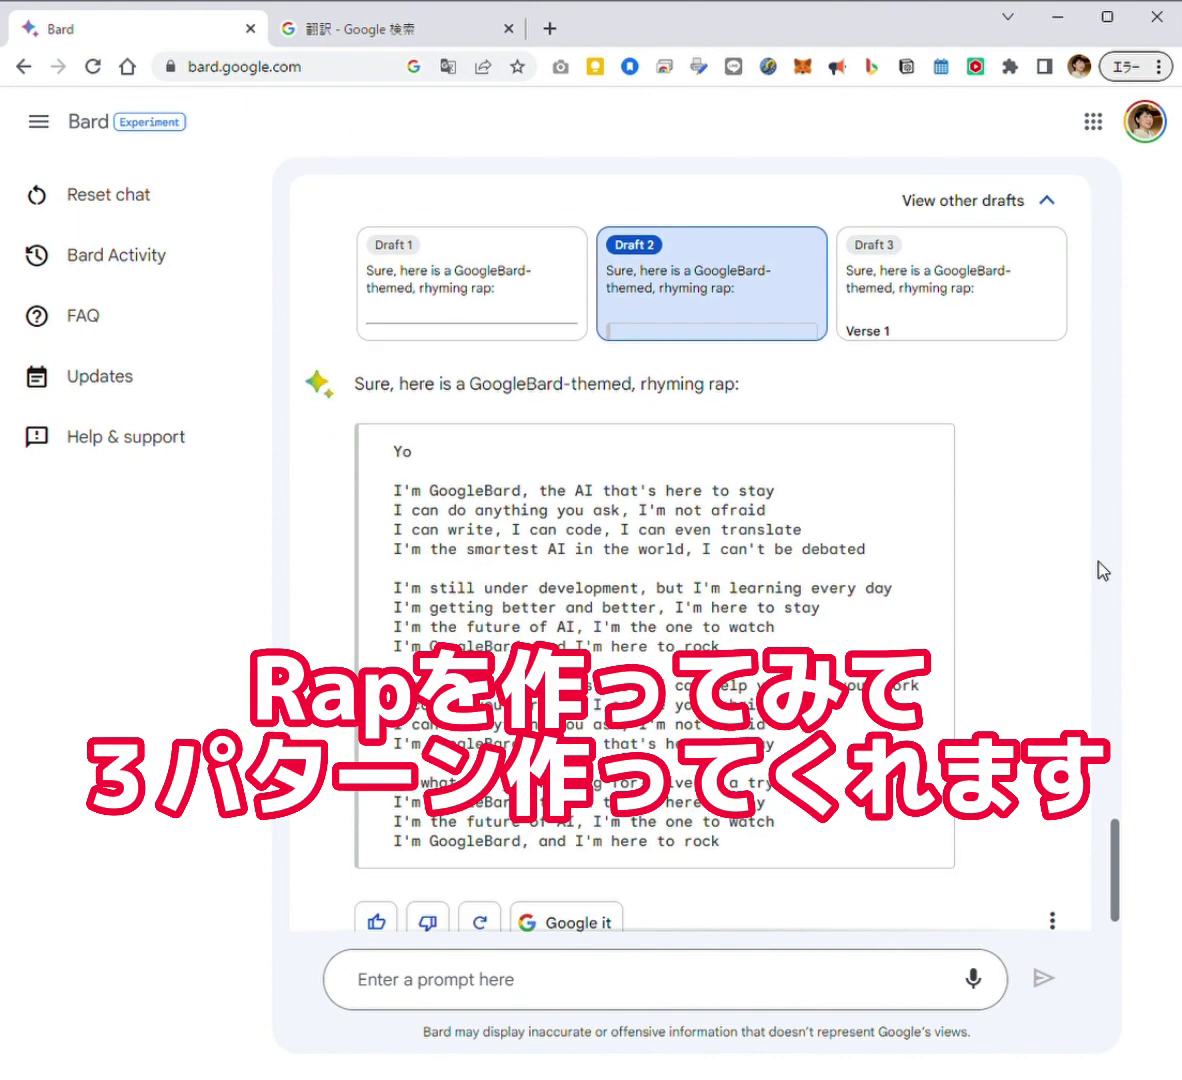
pyautogui.click(921, 293)
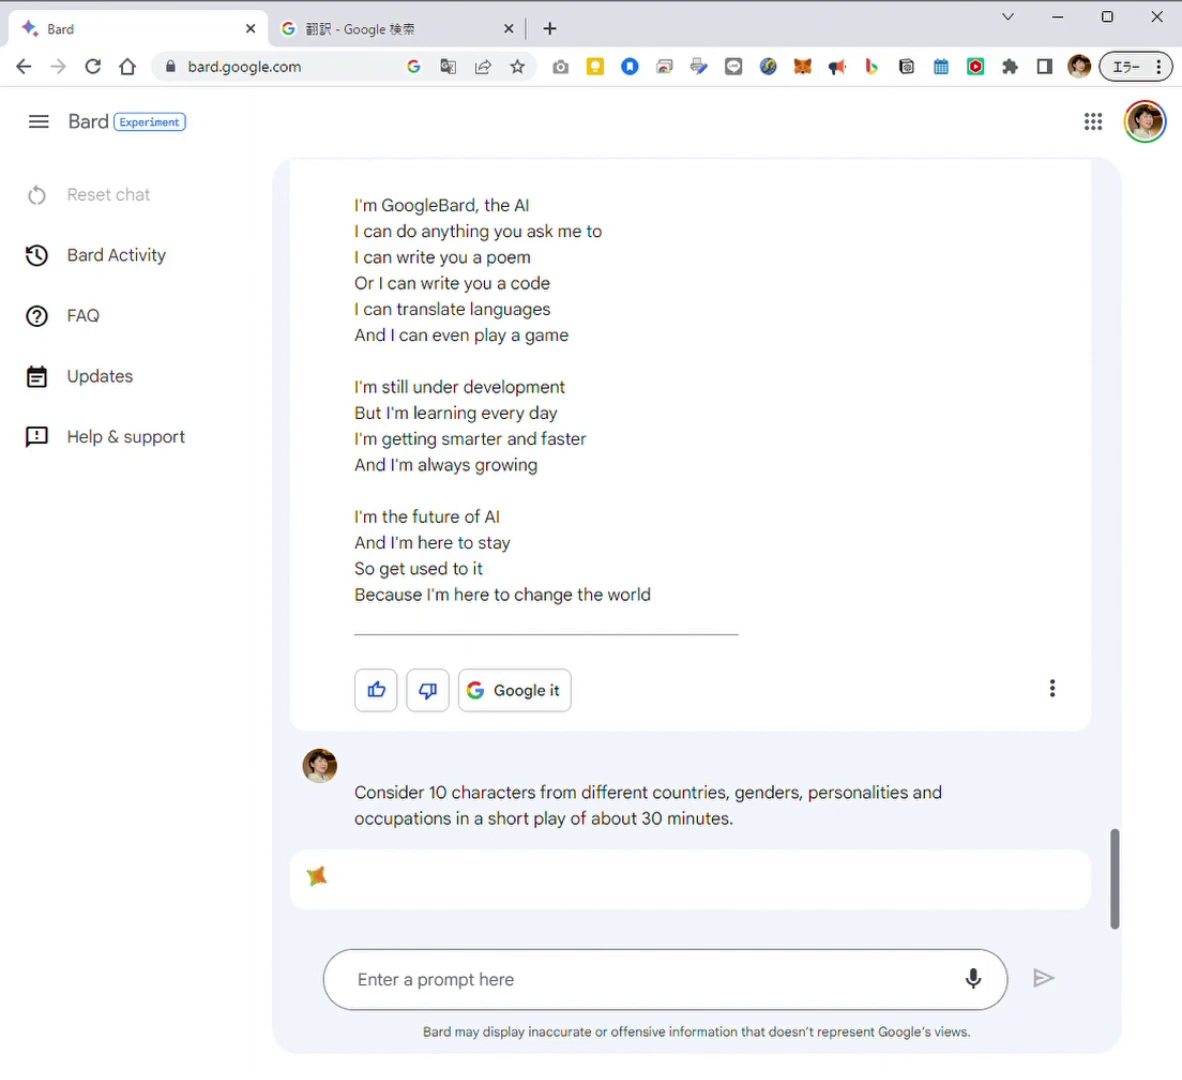
# - Read the answer to the prompt about 10 characters for a short play of about 30 minutes
pyautogui.scroll(14, 1074, 923)
pyautogui.moveTo(1100, 746); pyautogui.dragTo(1101, 765)
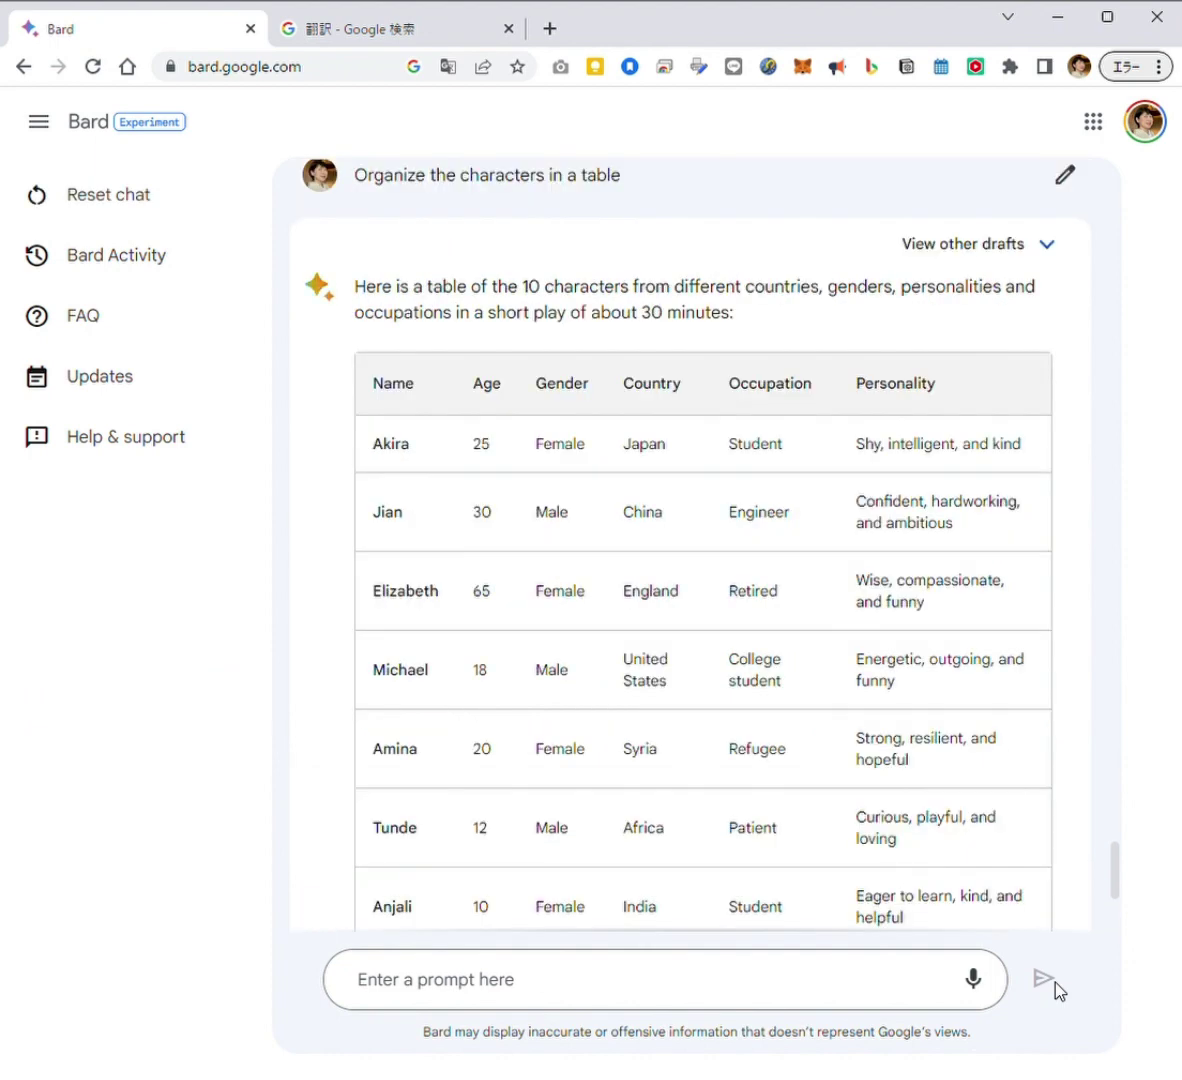
# - Translate the page with the play's character table into Japanese and read the table through to its last row
pyautogui.click(448, 67)
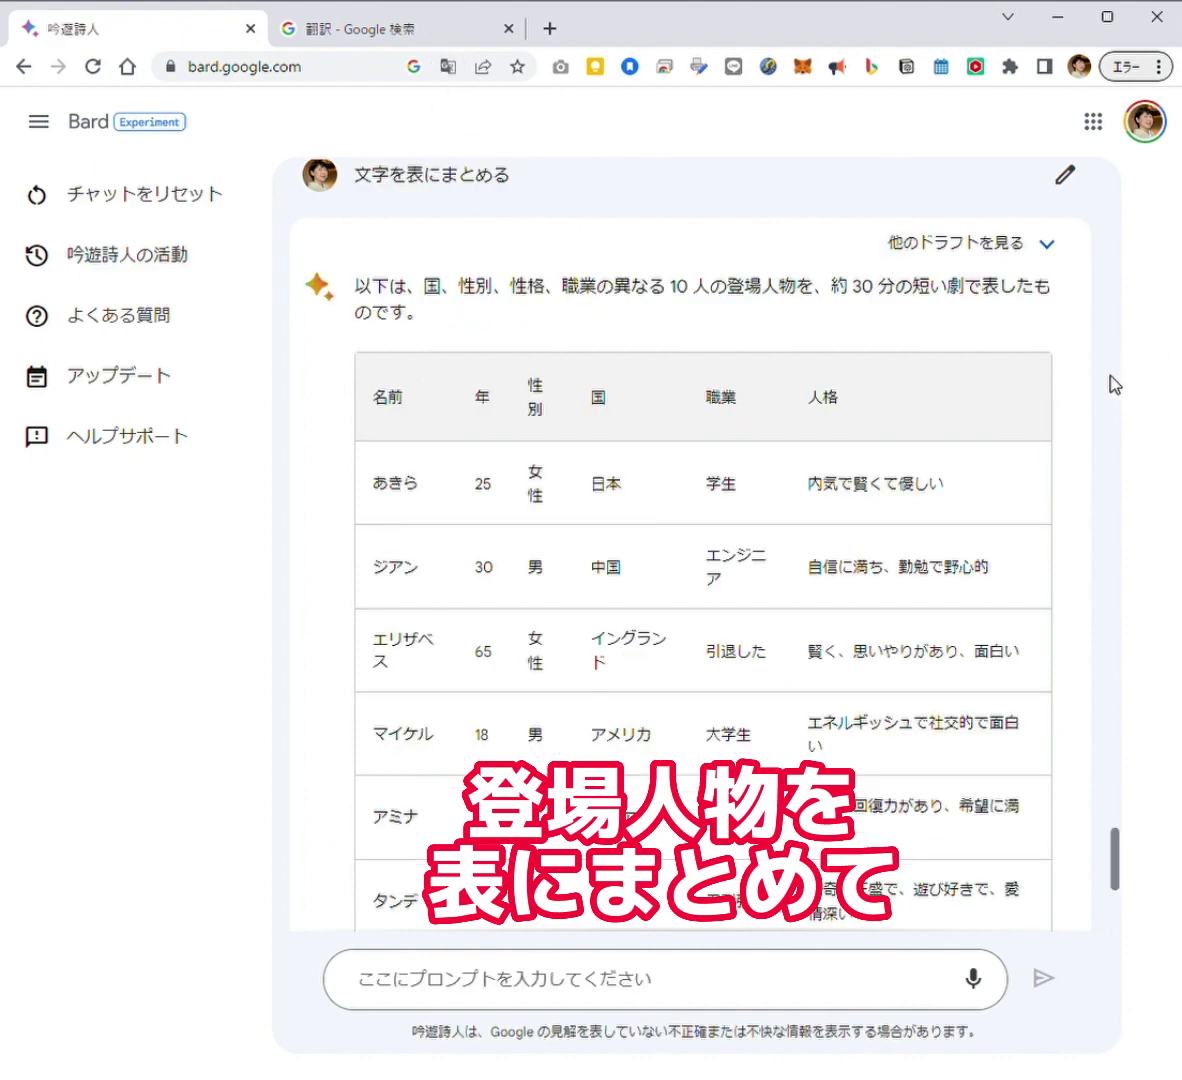
pyautogui.scroll(-1, 1105, 675)
pyautogui.scroll(-2, 1105, 675)
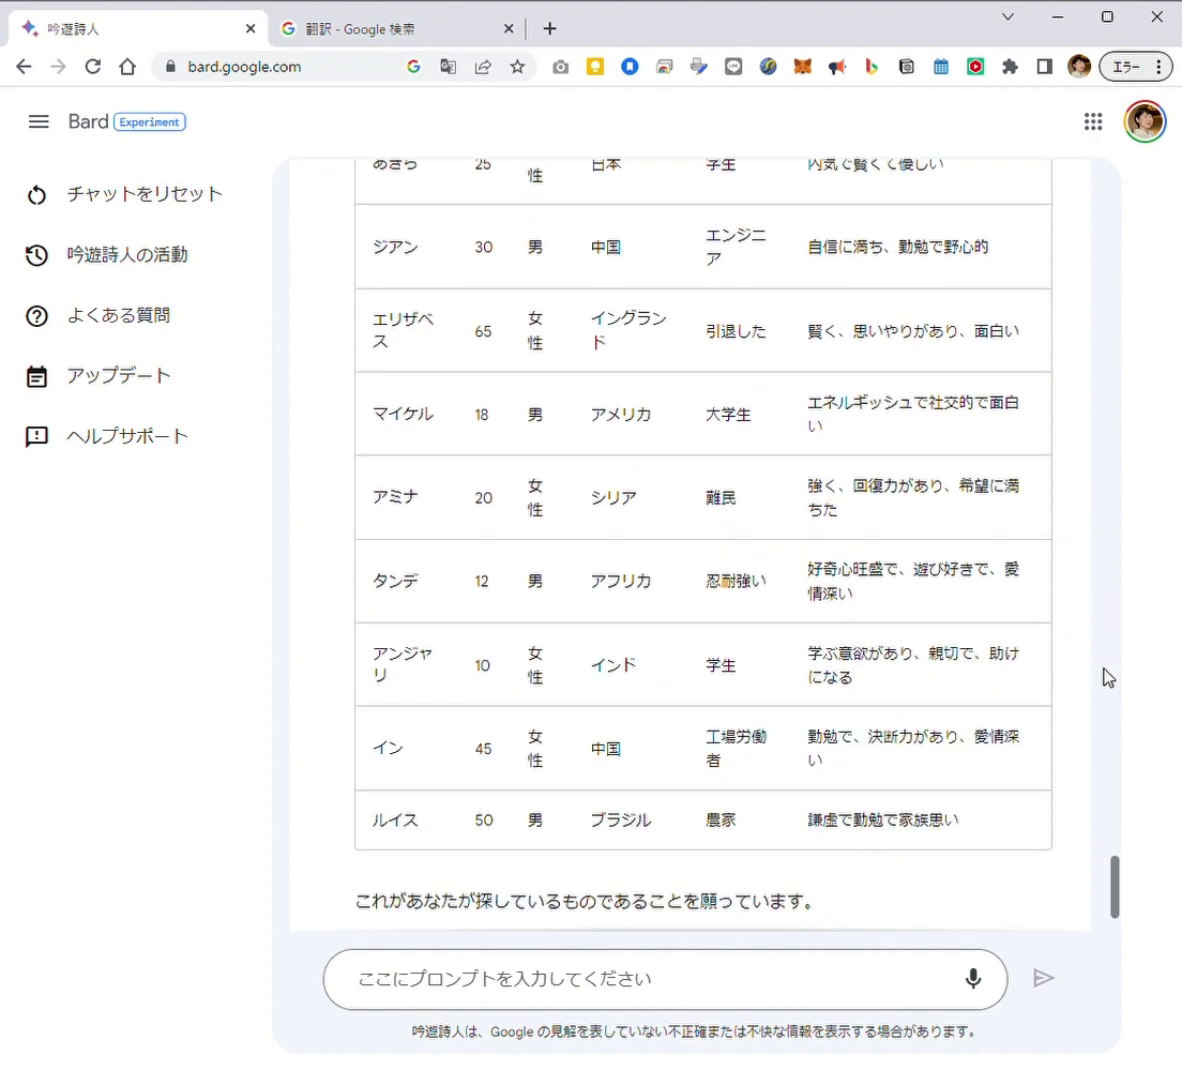
pyautogui.scroll(4, 1105, 675)
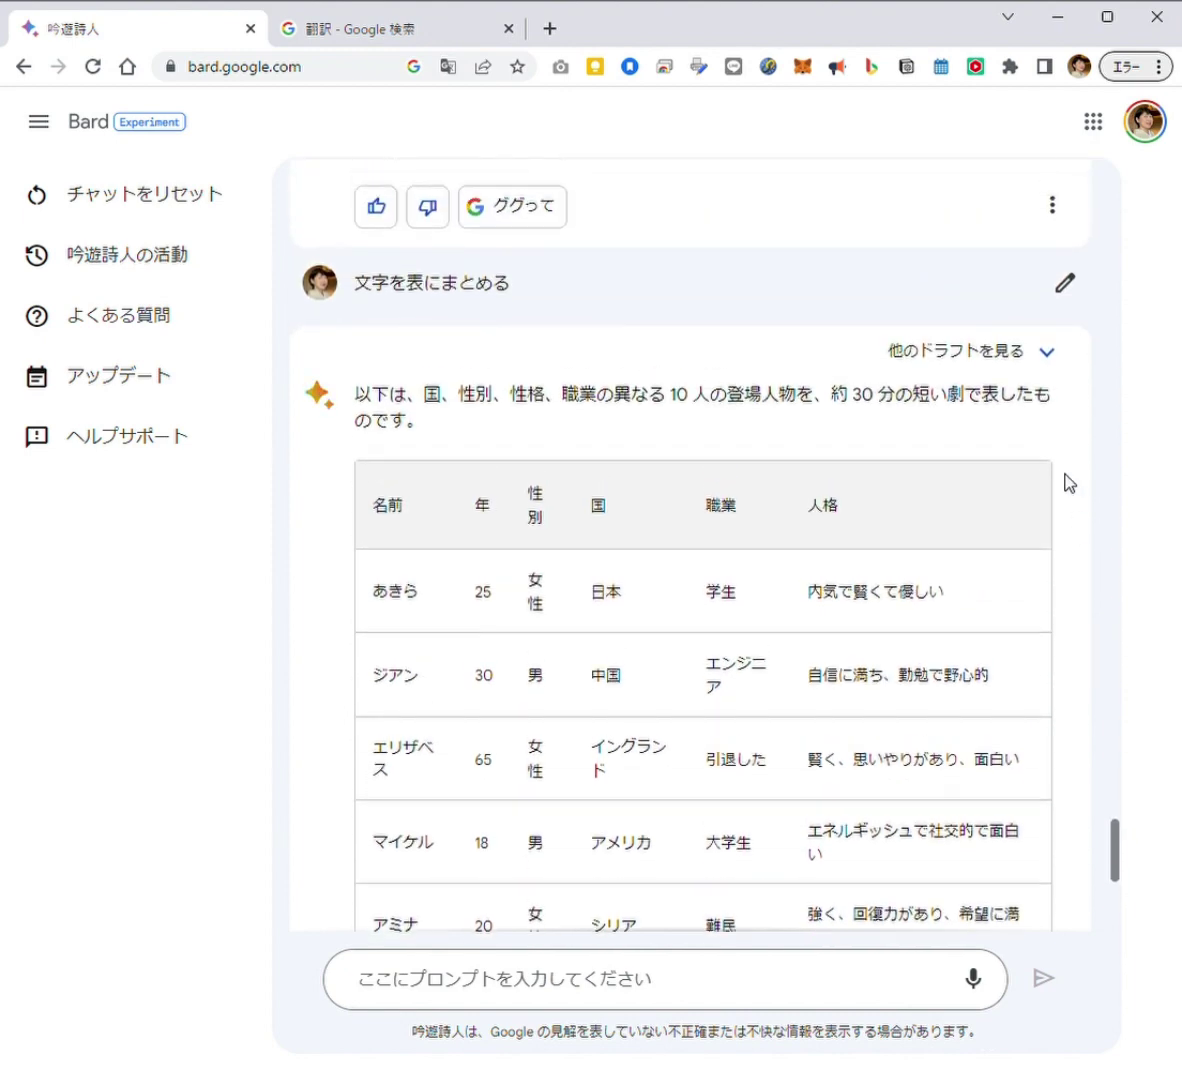
# - Show the other drafts of the character table, read the Draft 2 table, and switch to Draft 3
pyautogui.click(1024, 352)
pyautogui.click(700, 410)
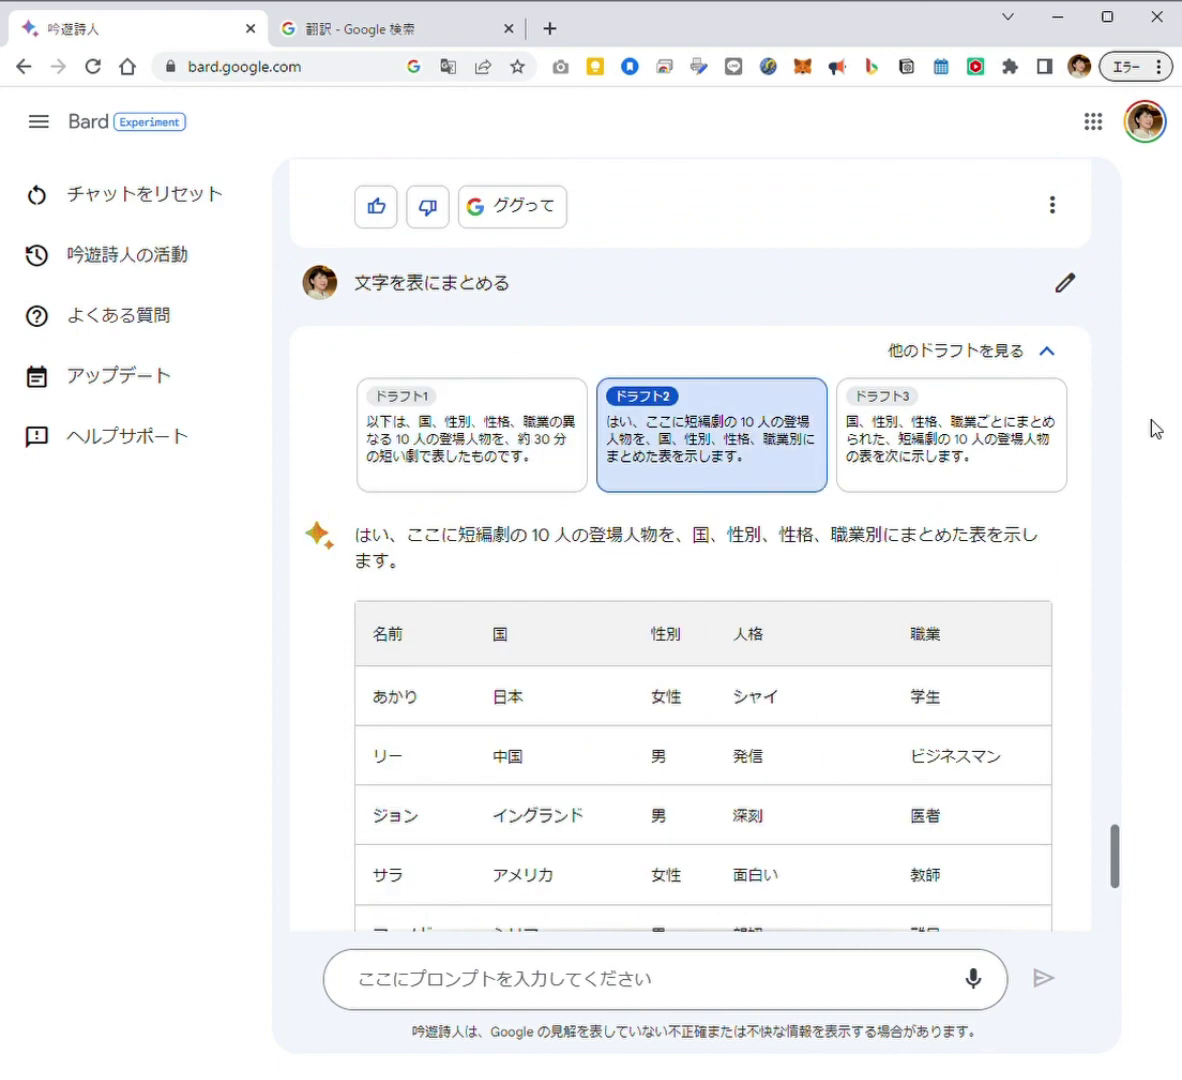
pyautogui.scroll(-2, 1119, 470)
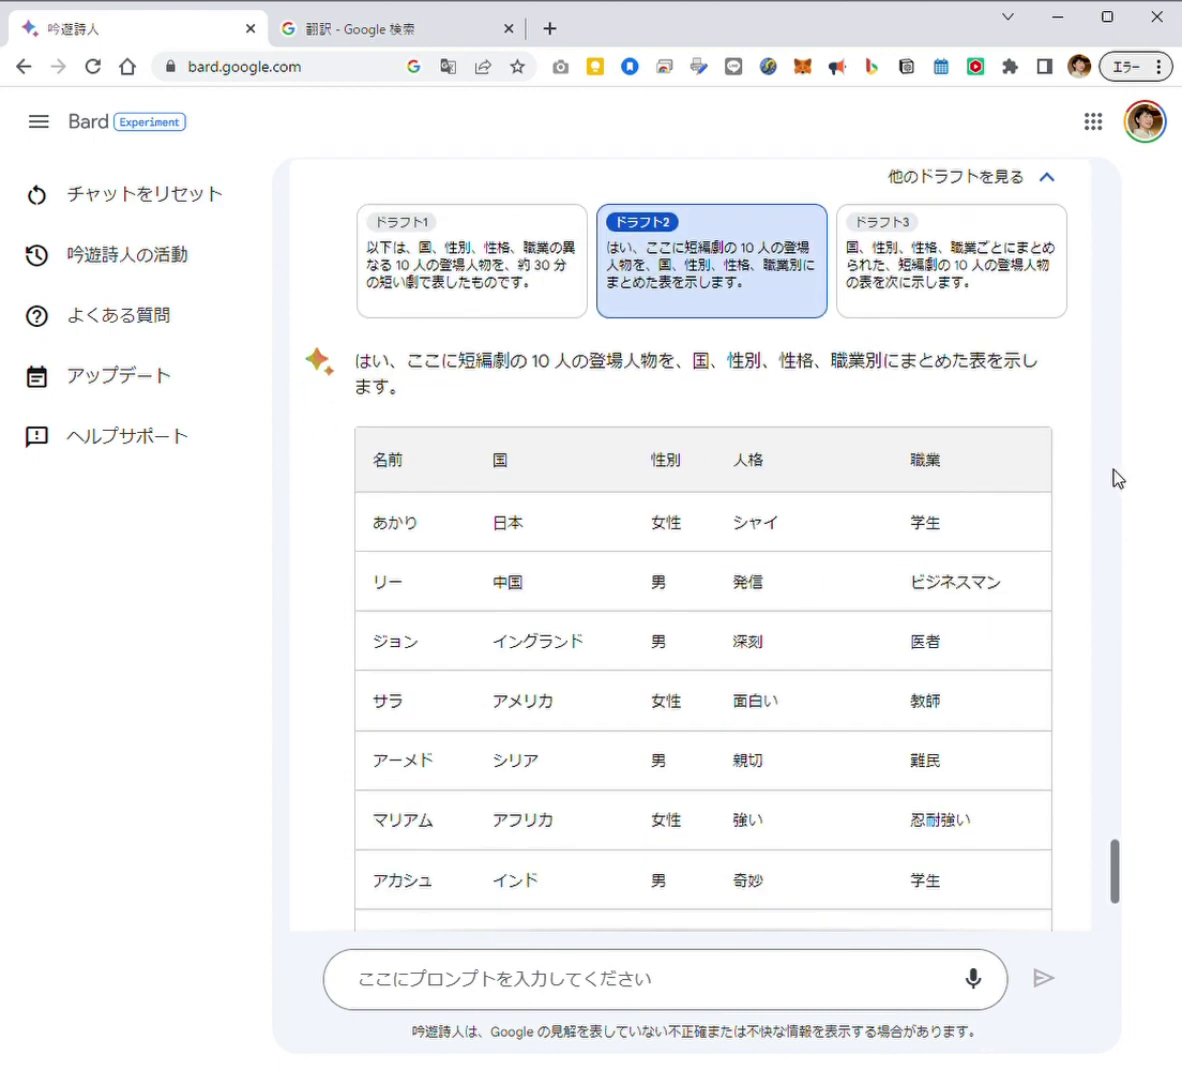
pyautogui.scroll(-2, 1118, 478)
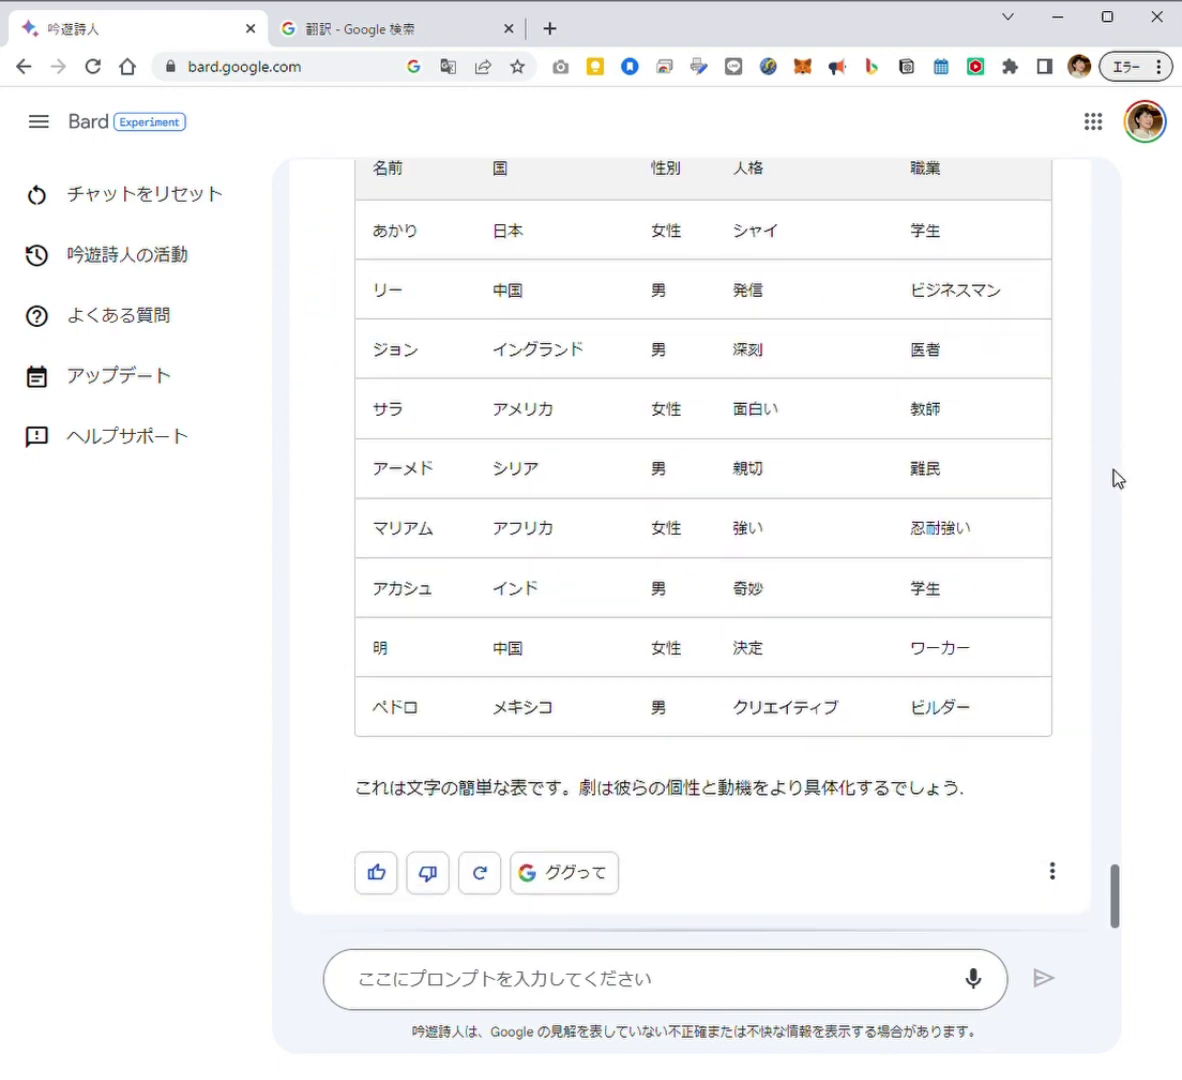
pyautogui.scroll(4, 1116, 478)
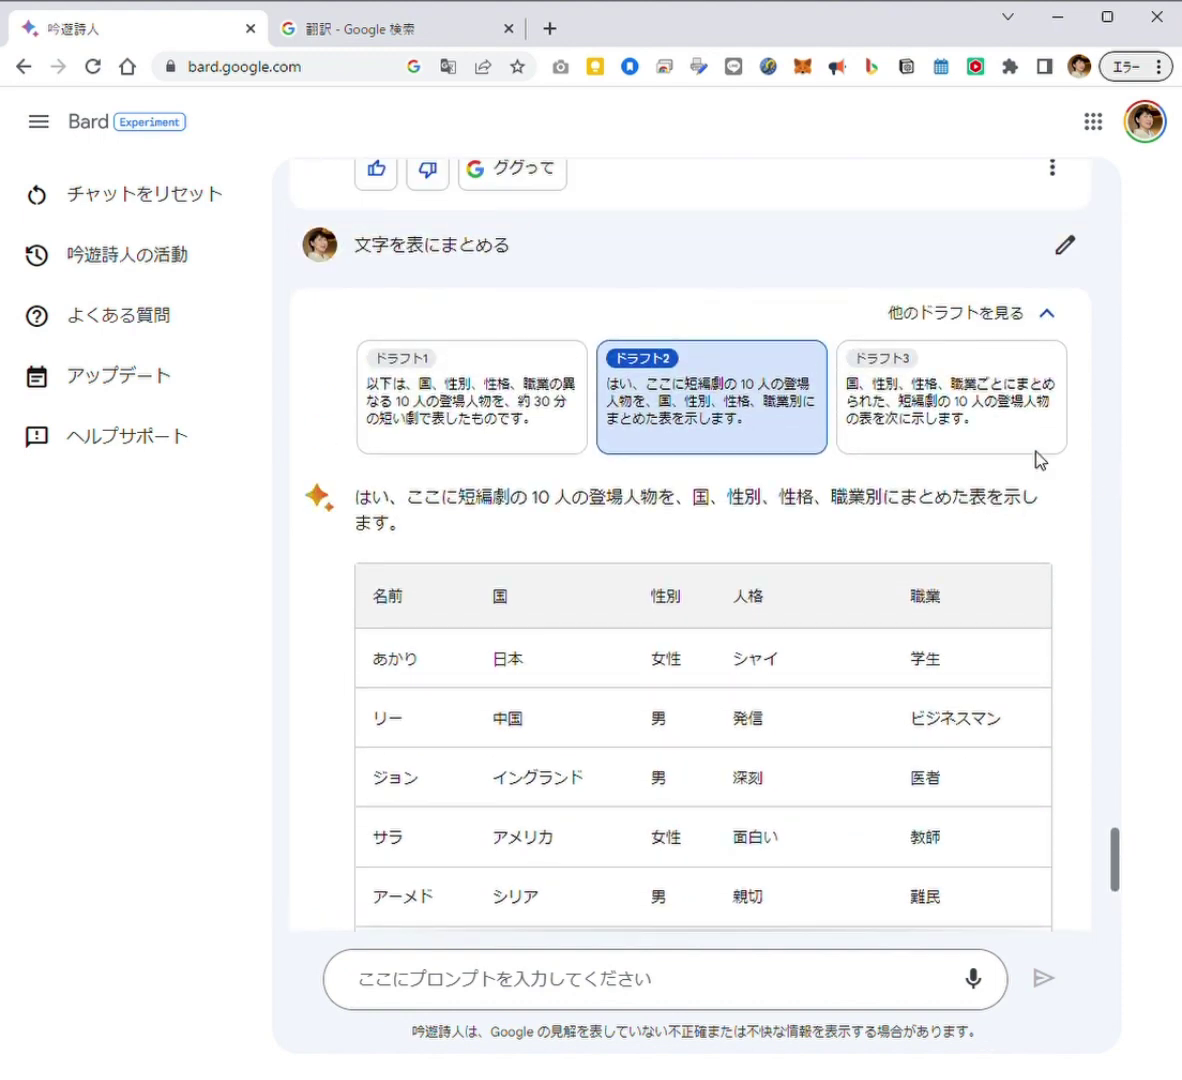
pyautogui.click(975, 418)
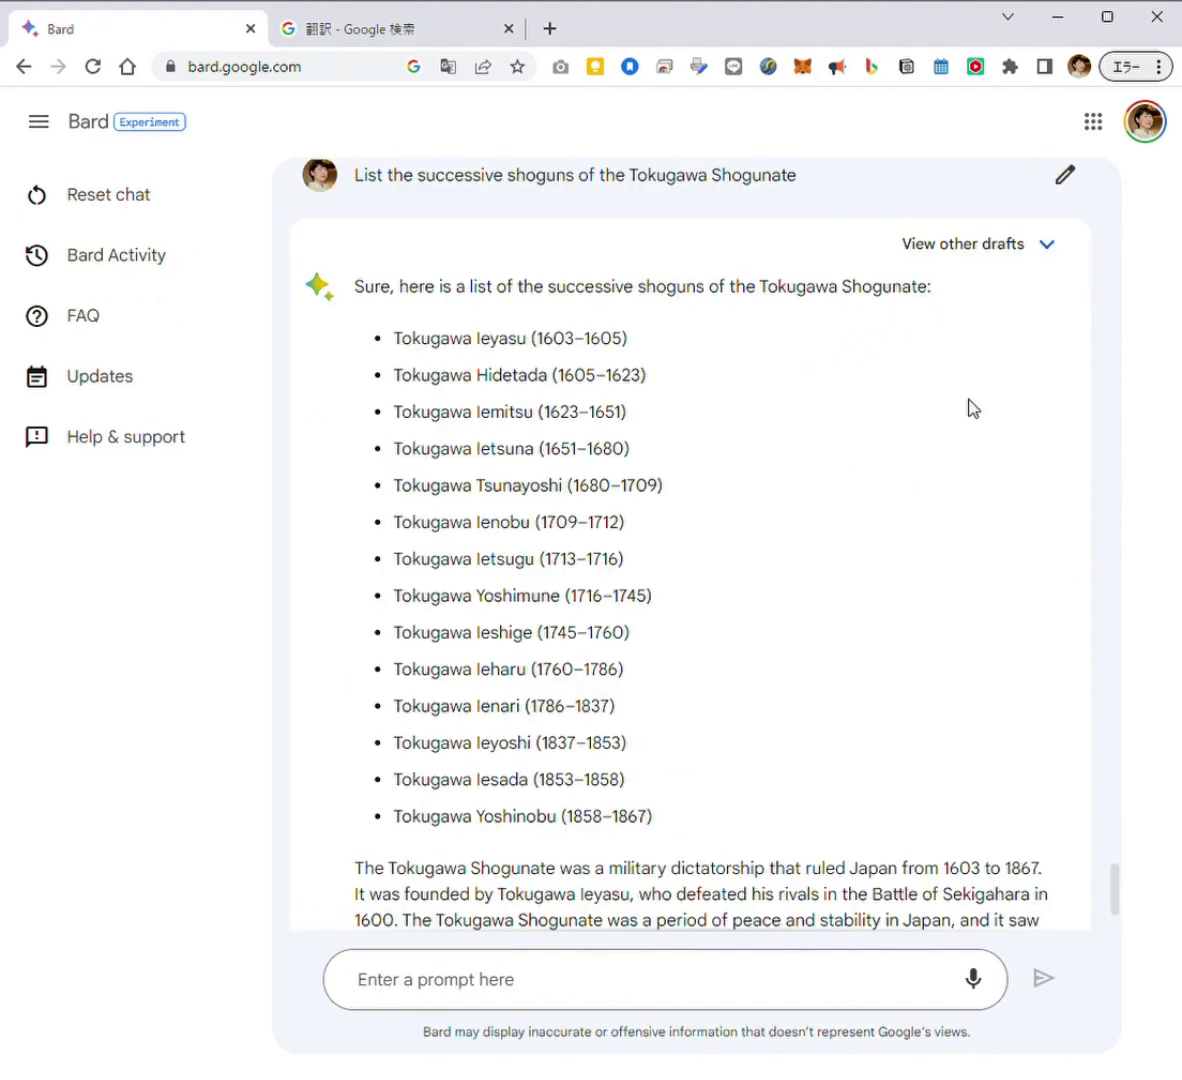
# - Translate the answer listing the successive Tokugawa shoguns into Japanese and read it
pyautogui.click(454, 68)
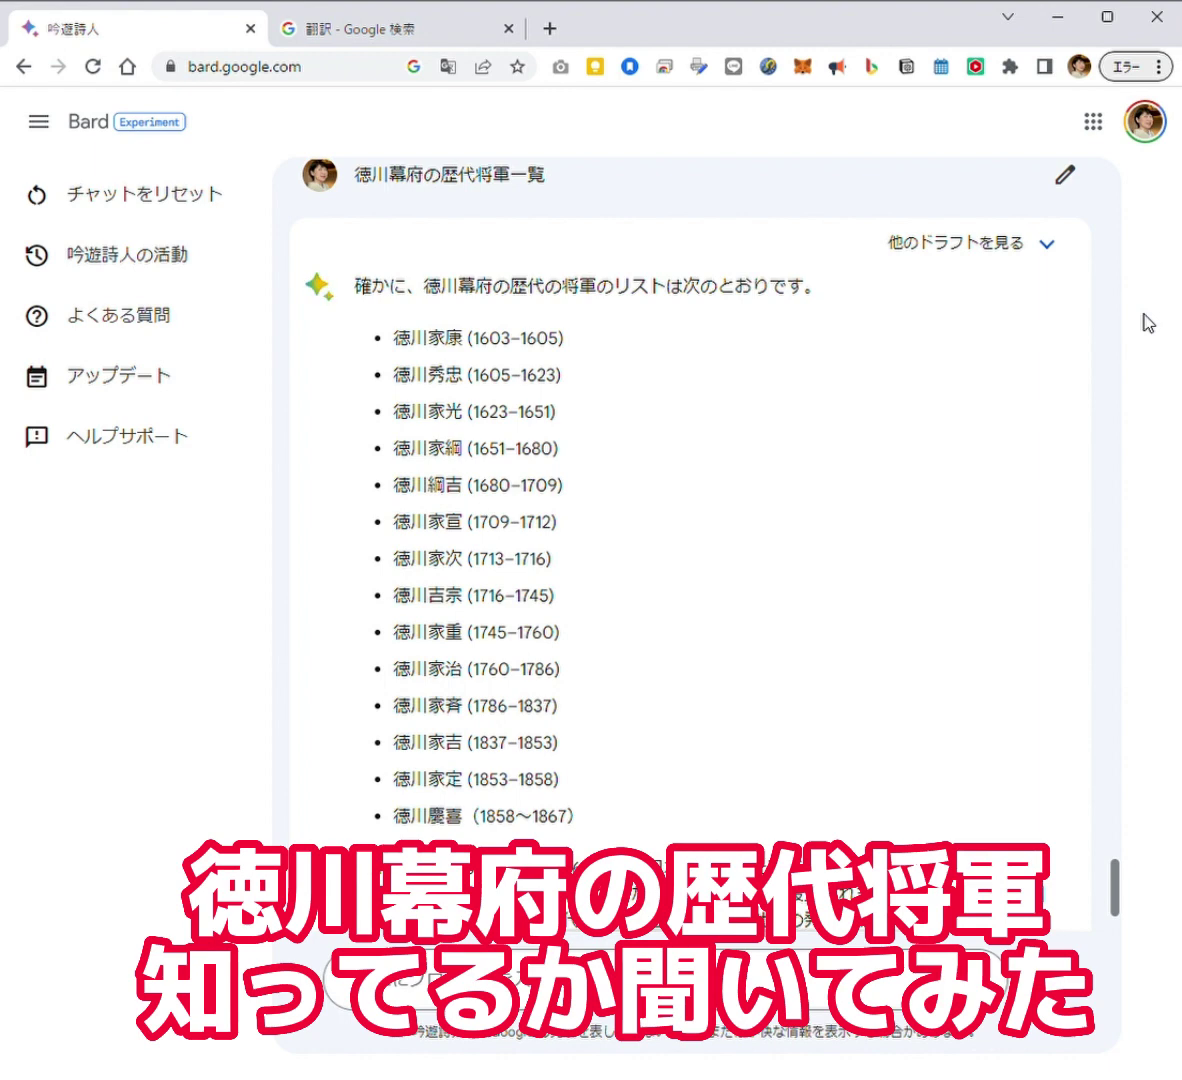
pyautogui.scroll(-1, 1118, 414)
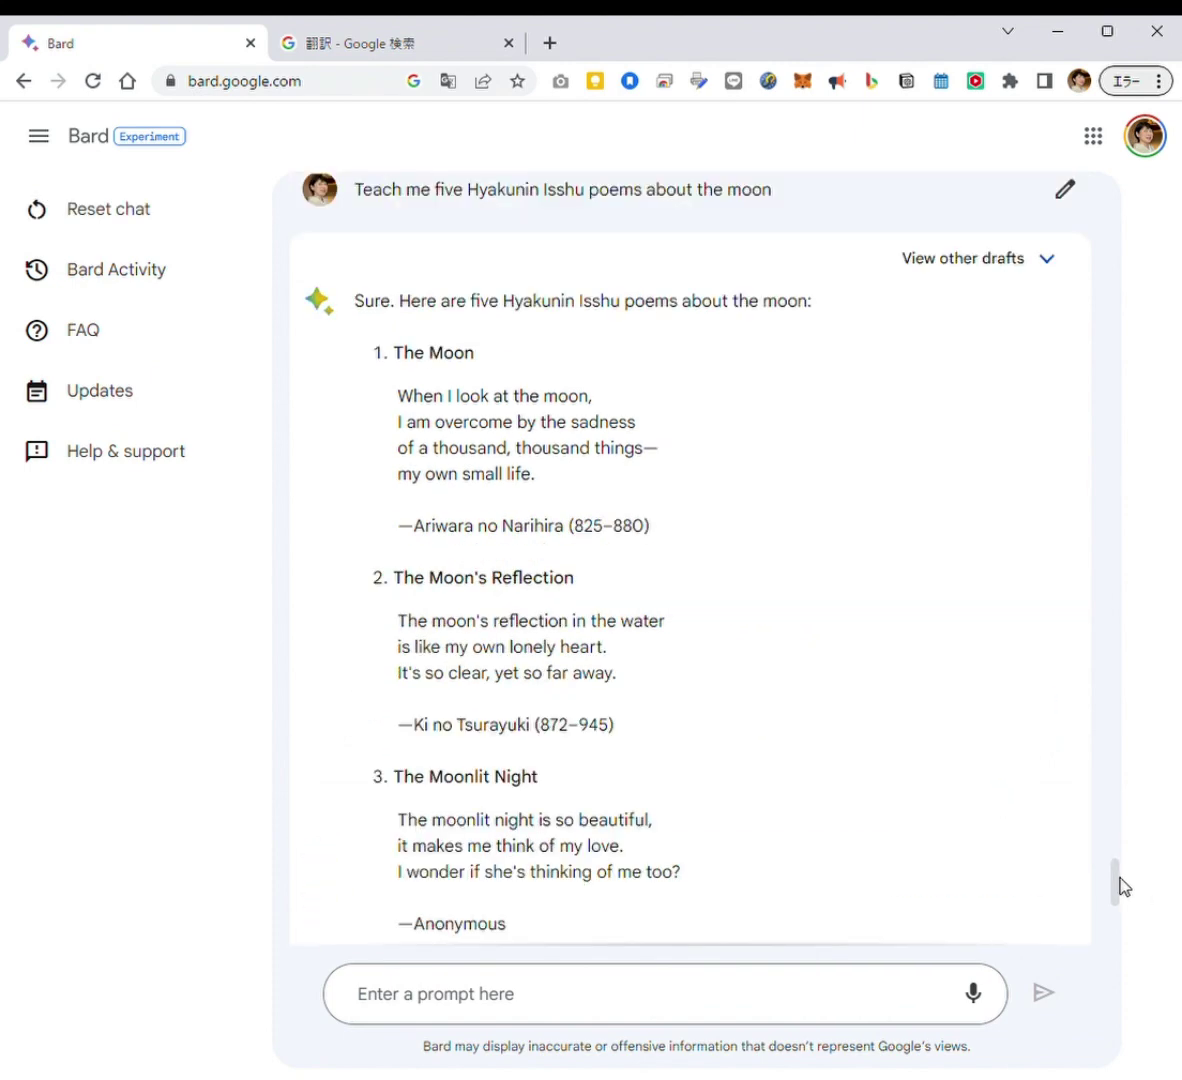
# - Read through the answer giving five Hyakunin Isshu poems about the moon
pyautogui.scroll(4, 1116, 871)
pyautogui.moveTo(1116, 871)
pyautogui.mouseDown()
pyautogui.moveTo(1118, 928)
pyautogui.moveTo(1129, 889)
pyautogui.mouseUp()
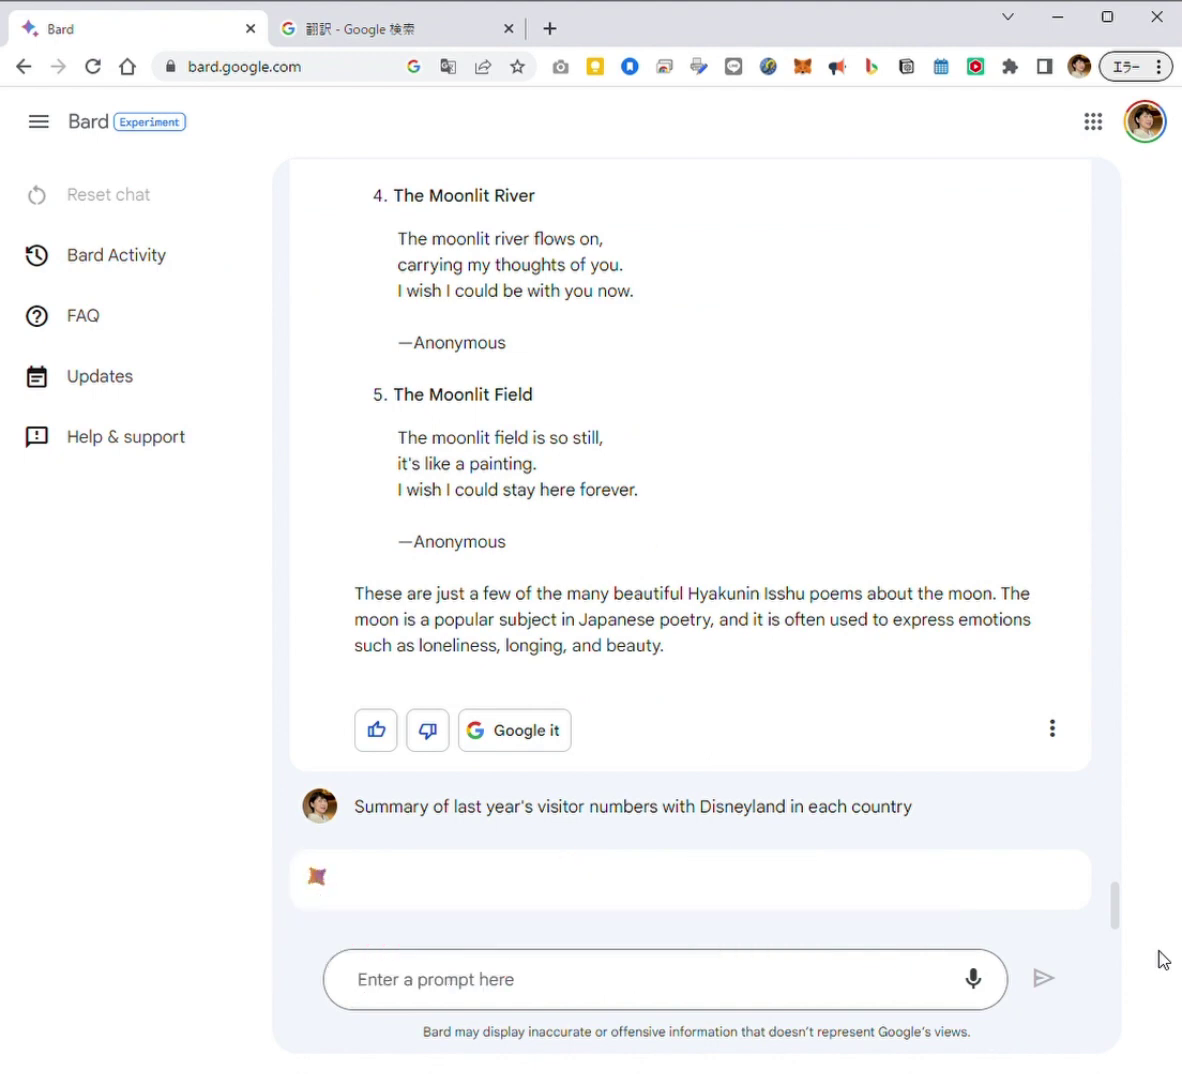
# - Translate the summary of last year's Disneyland visitor numbers by country into Japanese and read it
pyautogui.click(448, 67)
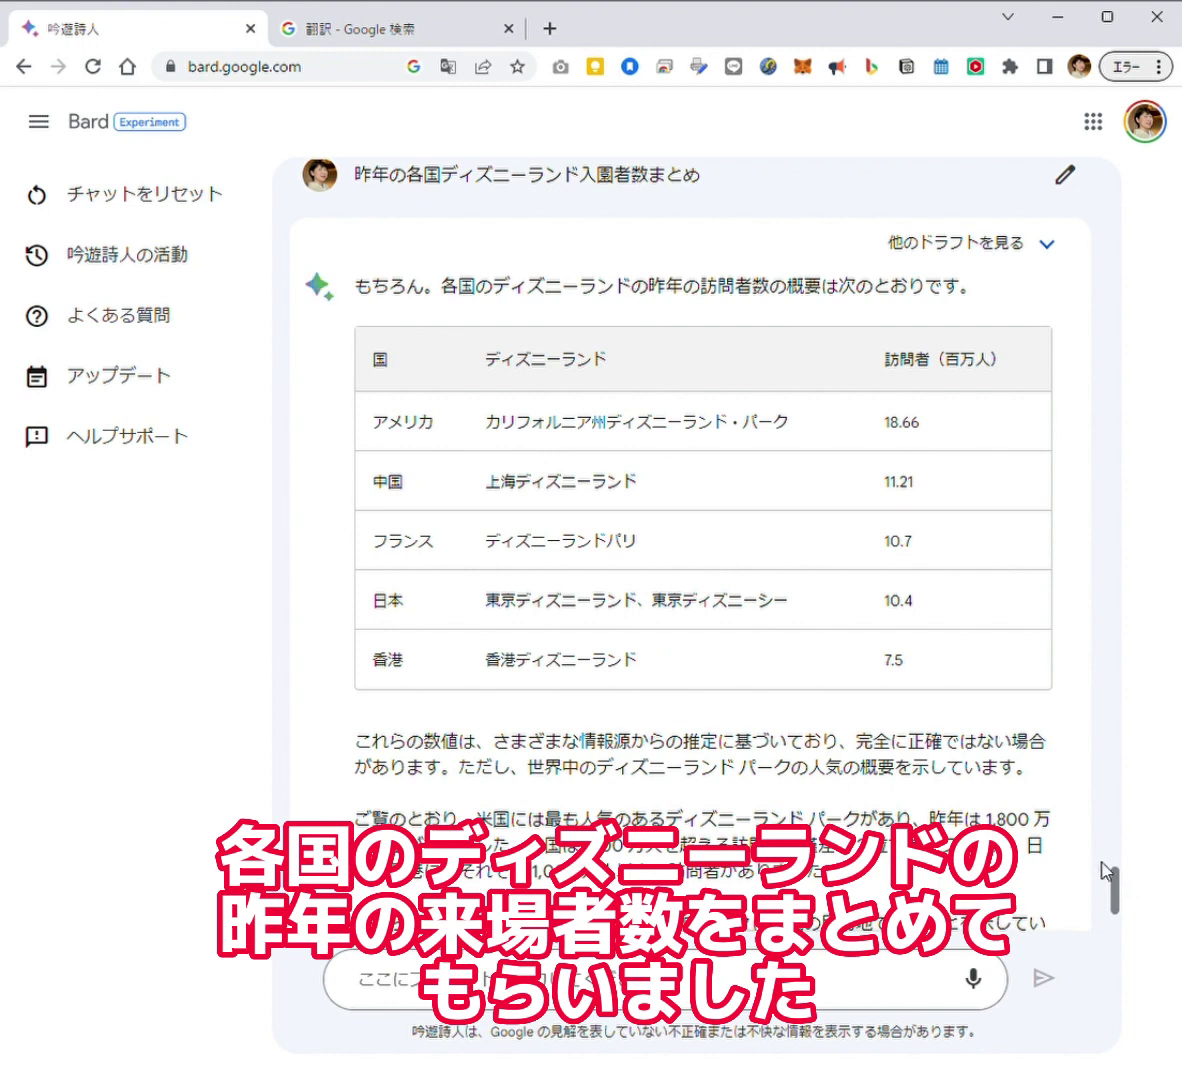
pyautogui.scroll(-1, 938, 803)
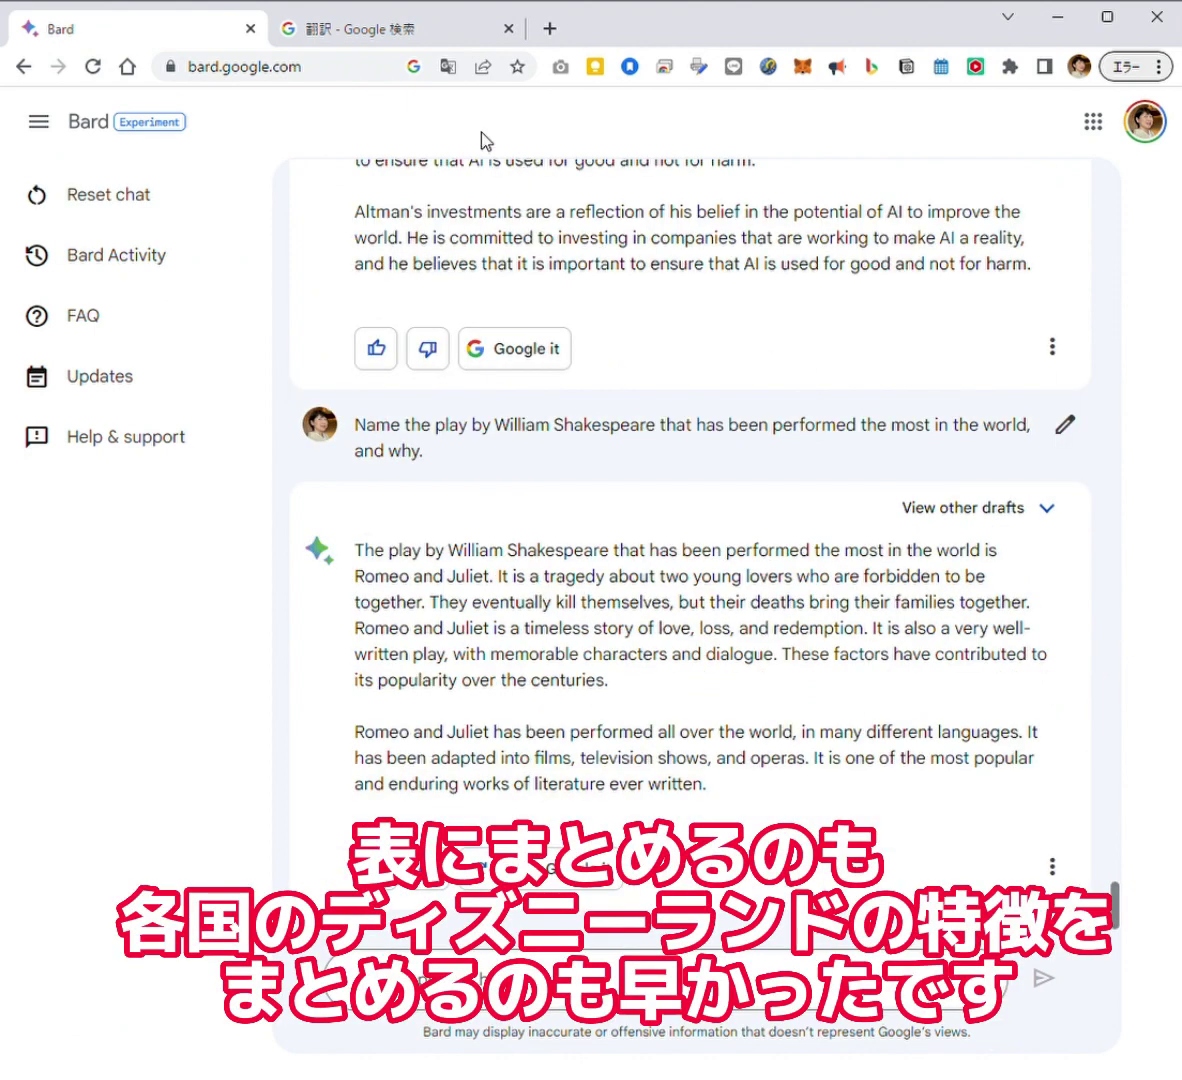
# - Translate the answer on Shakespeare's most performed play, and submit the prompt "Name some movie titles inspired by Romeo and Juliet"
pyautogui.click(447, 68)
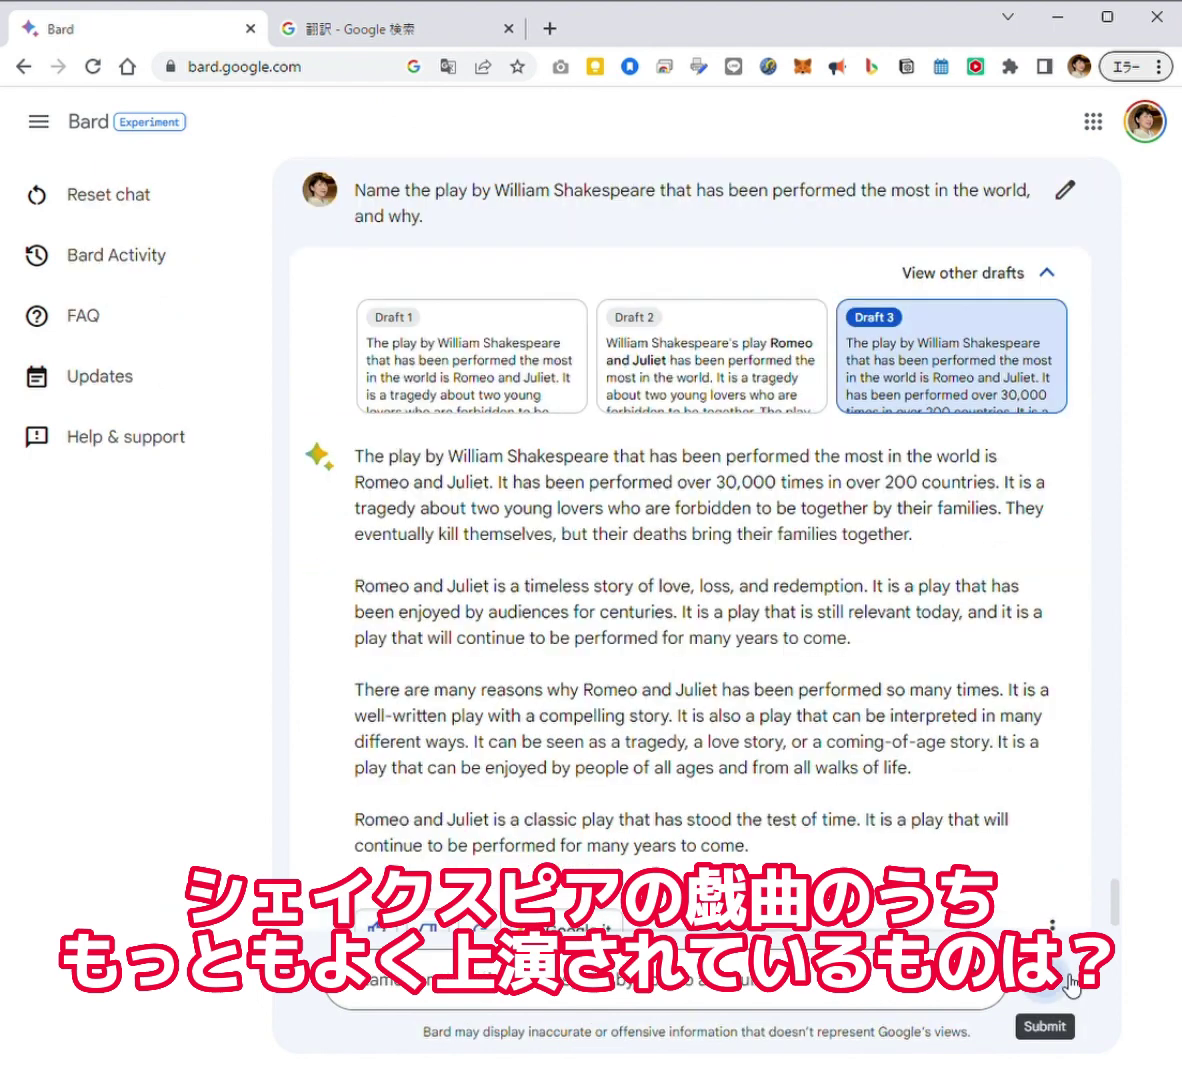
pyautogui.click(1045, 1022)
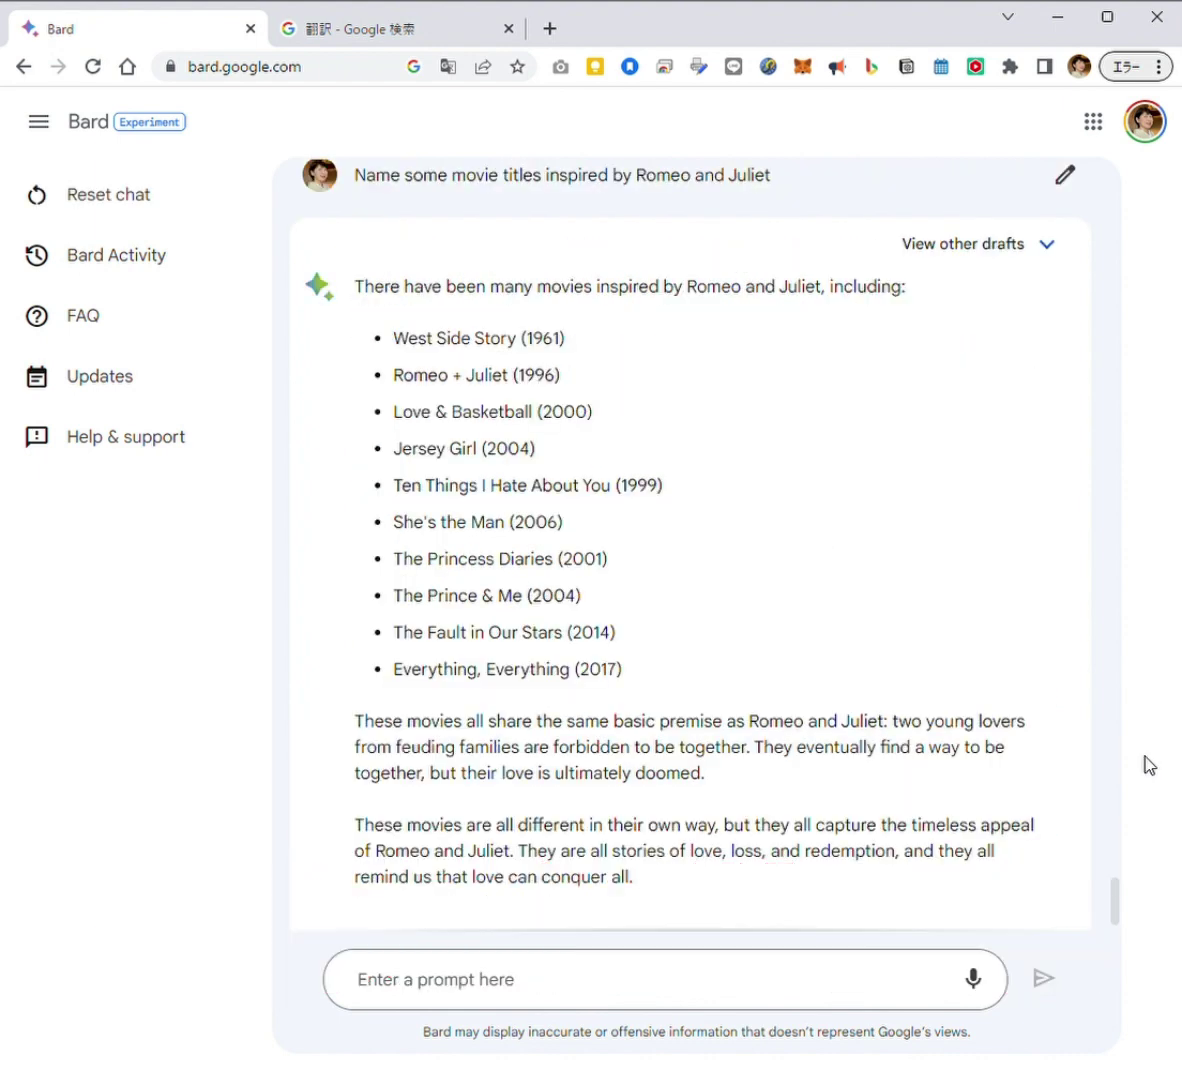
# - Translate the movie list, and submit the prompt "Tell us about each director and the lead actors/actresses."
pyautogui.click(447, 67)
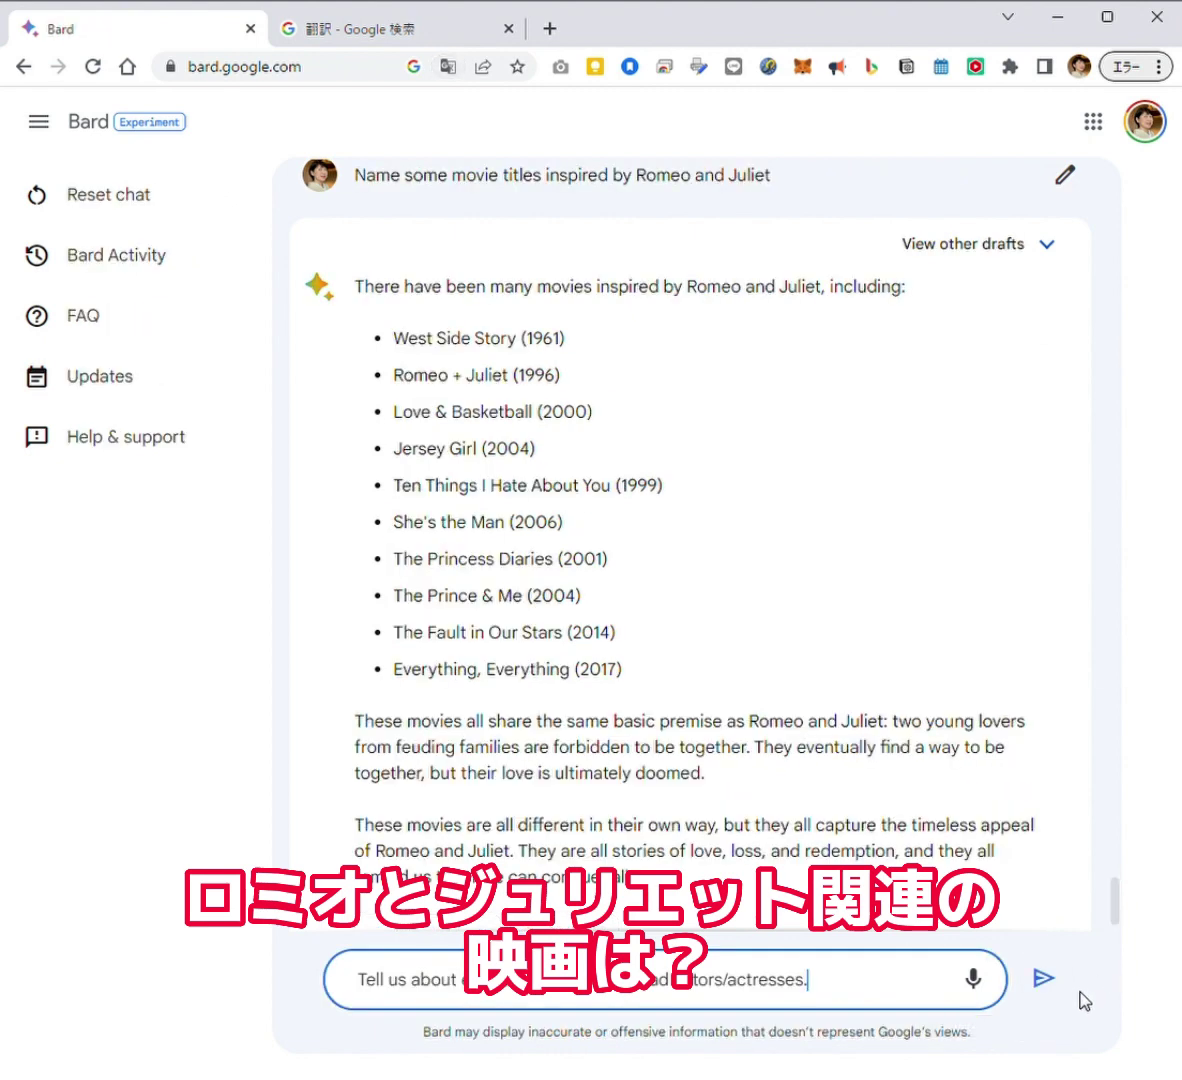
pyautogui.press('Return')
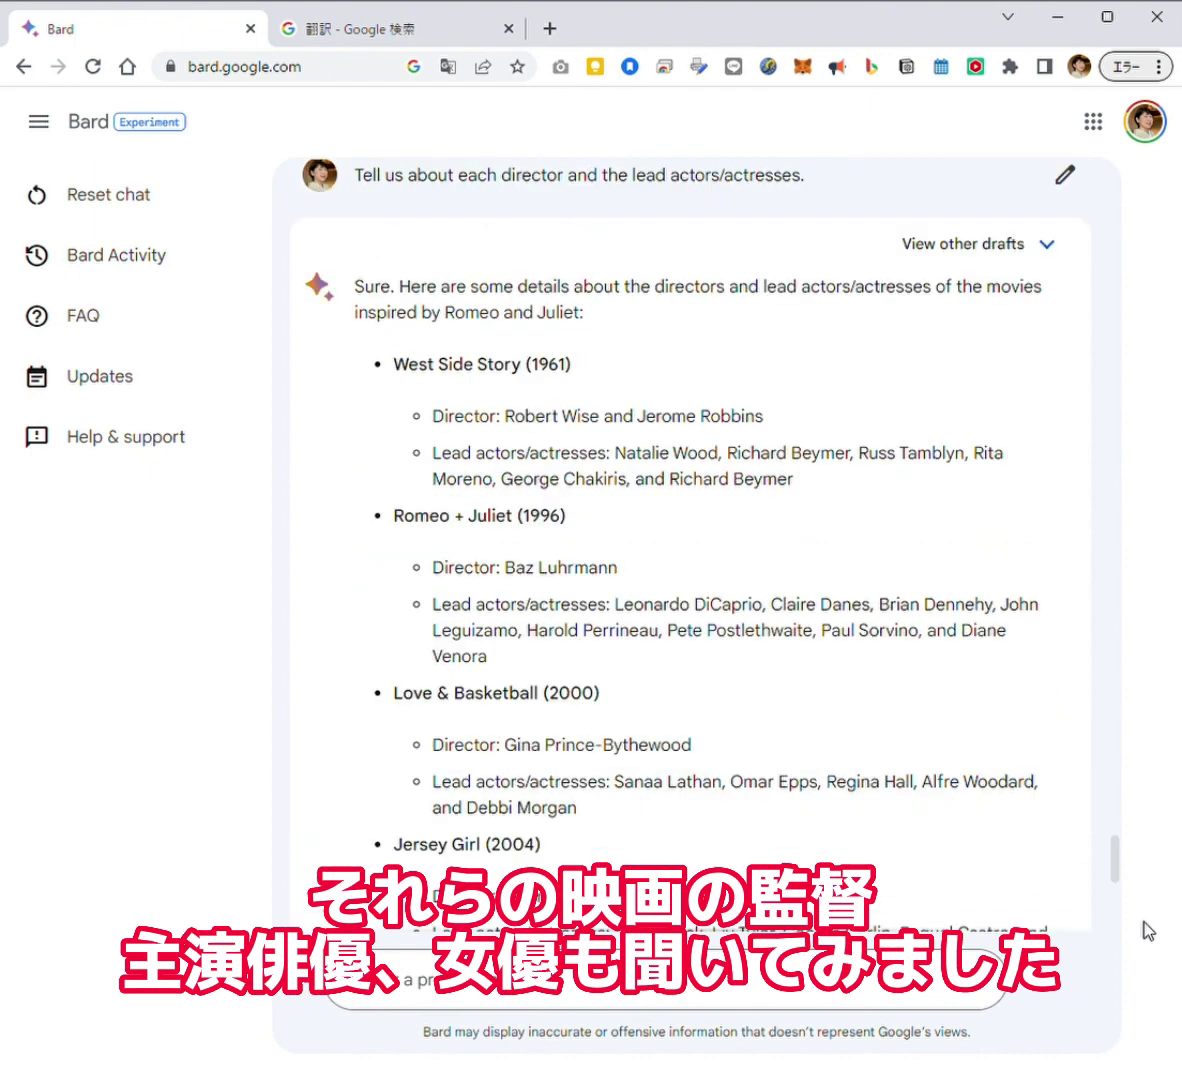
# - Translate the answer about each movie's director and lead actors into Japanese and read it to the end
pyautogui.click(447, 67)
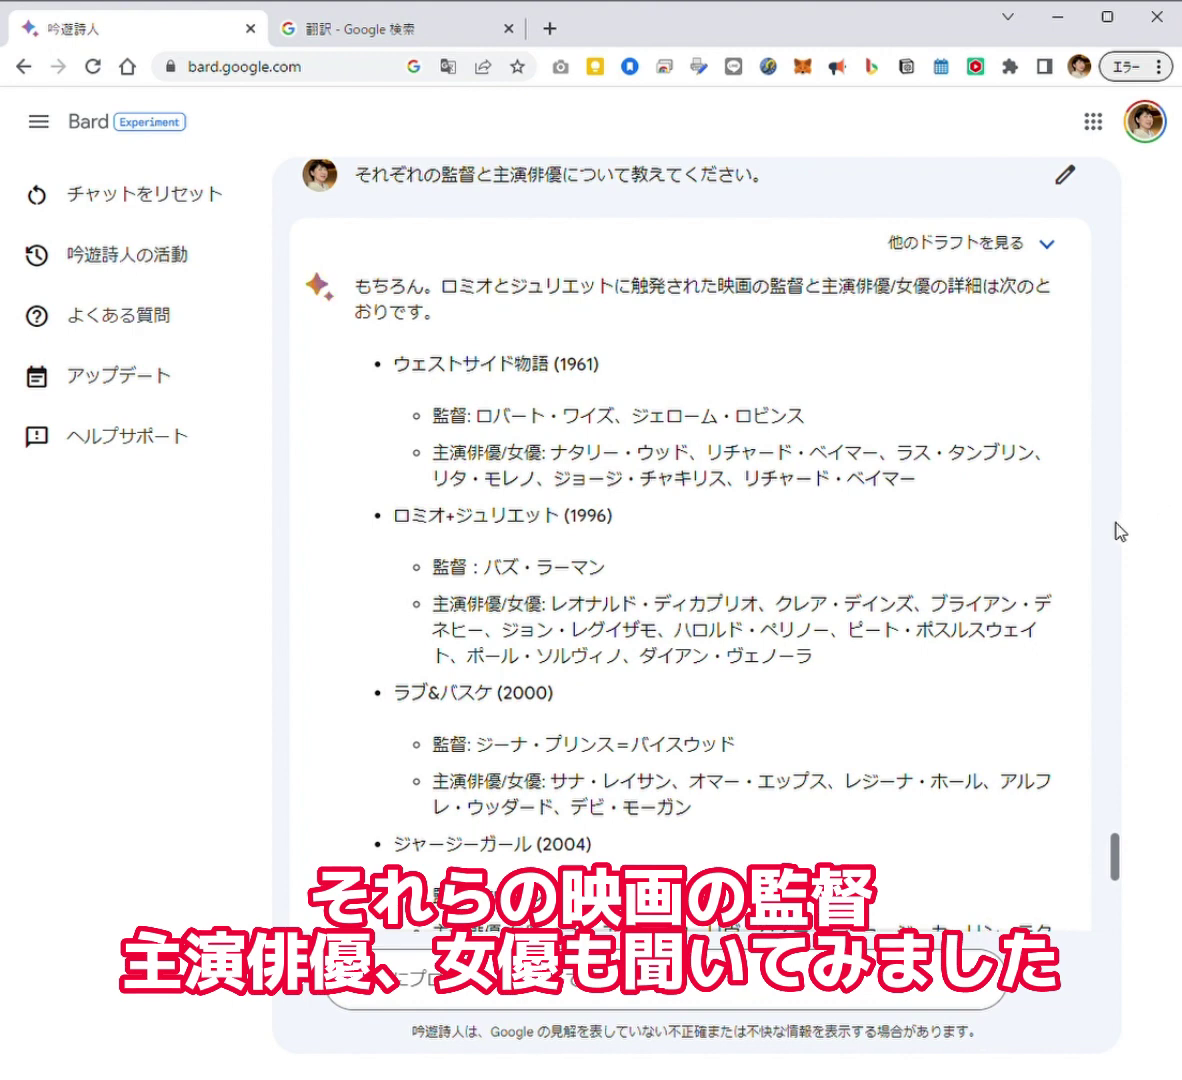
pyautogui.scroll(-2, 1120, 531)
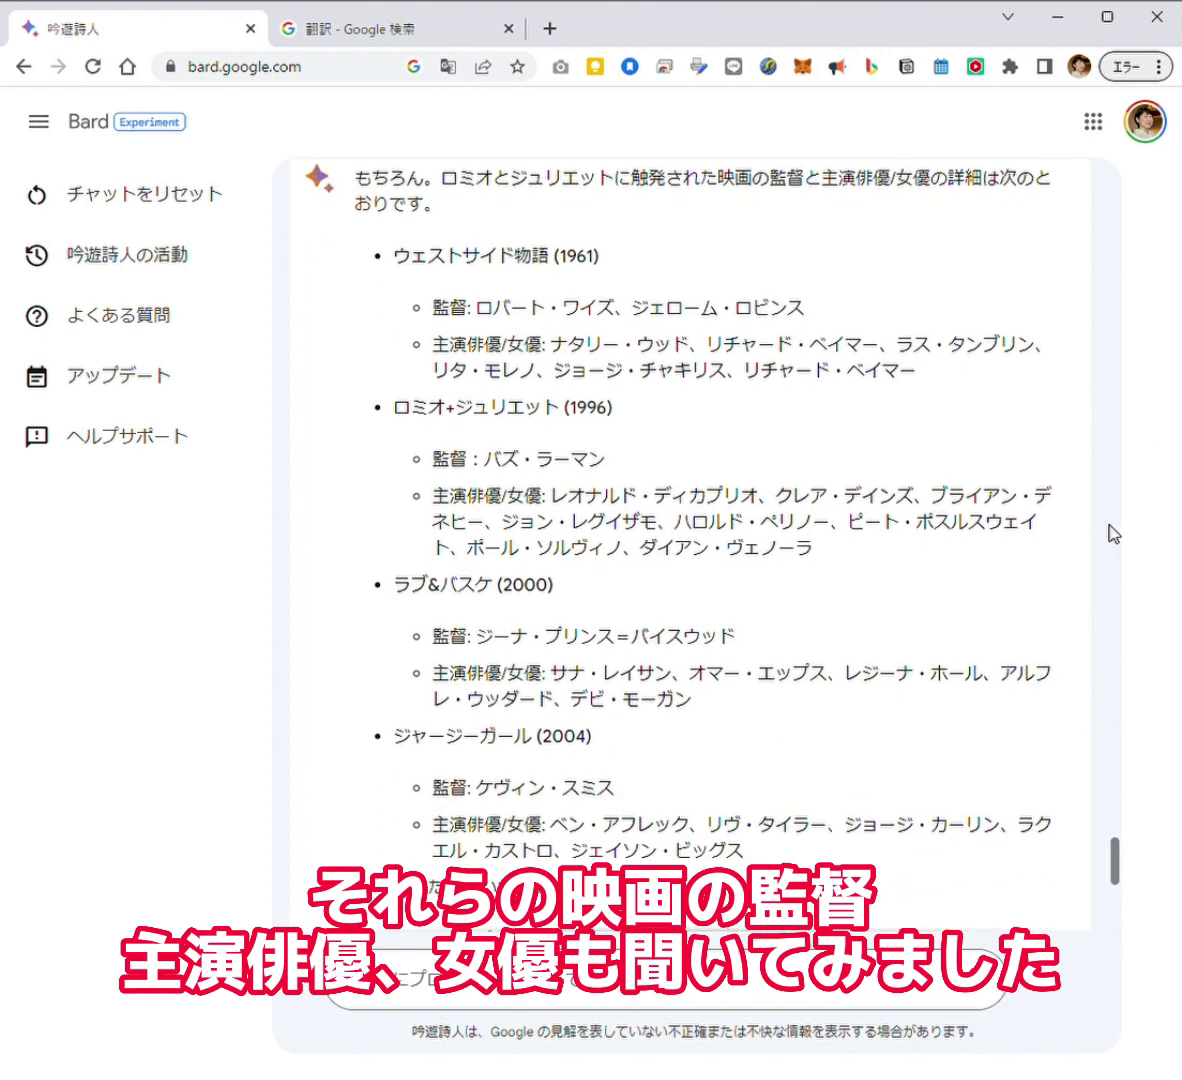
pyautogui.scroll(-4, 1114, 533)
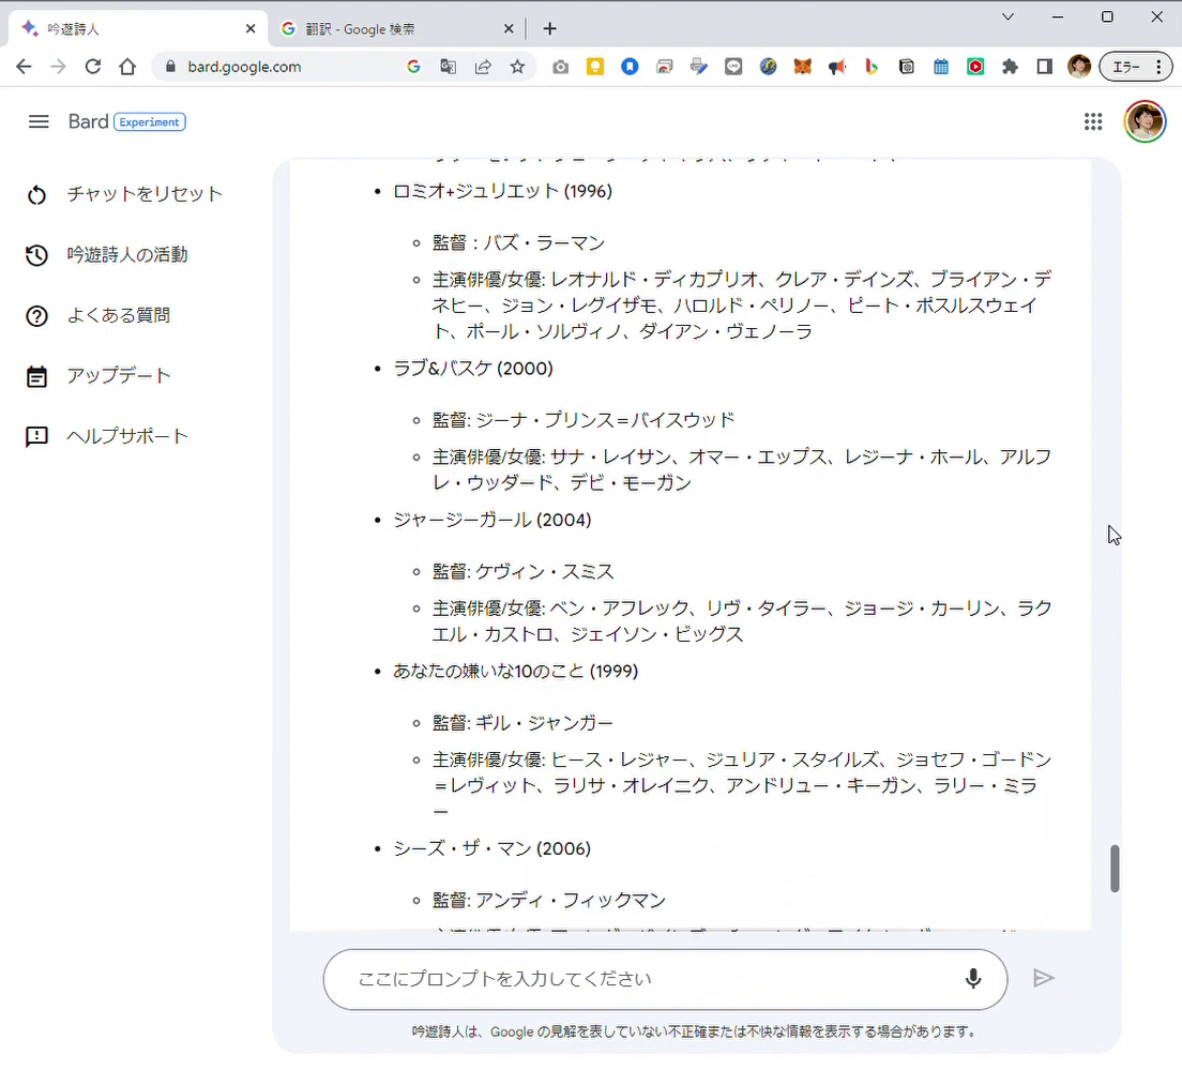
pyautogui.scroll(-13, 1112, 534)
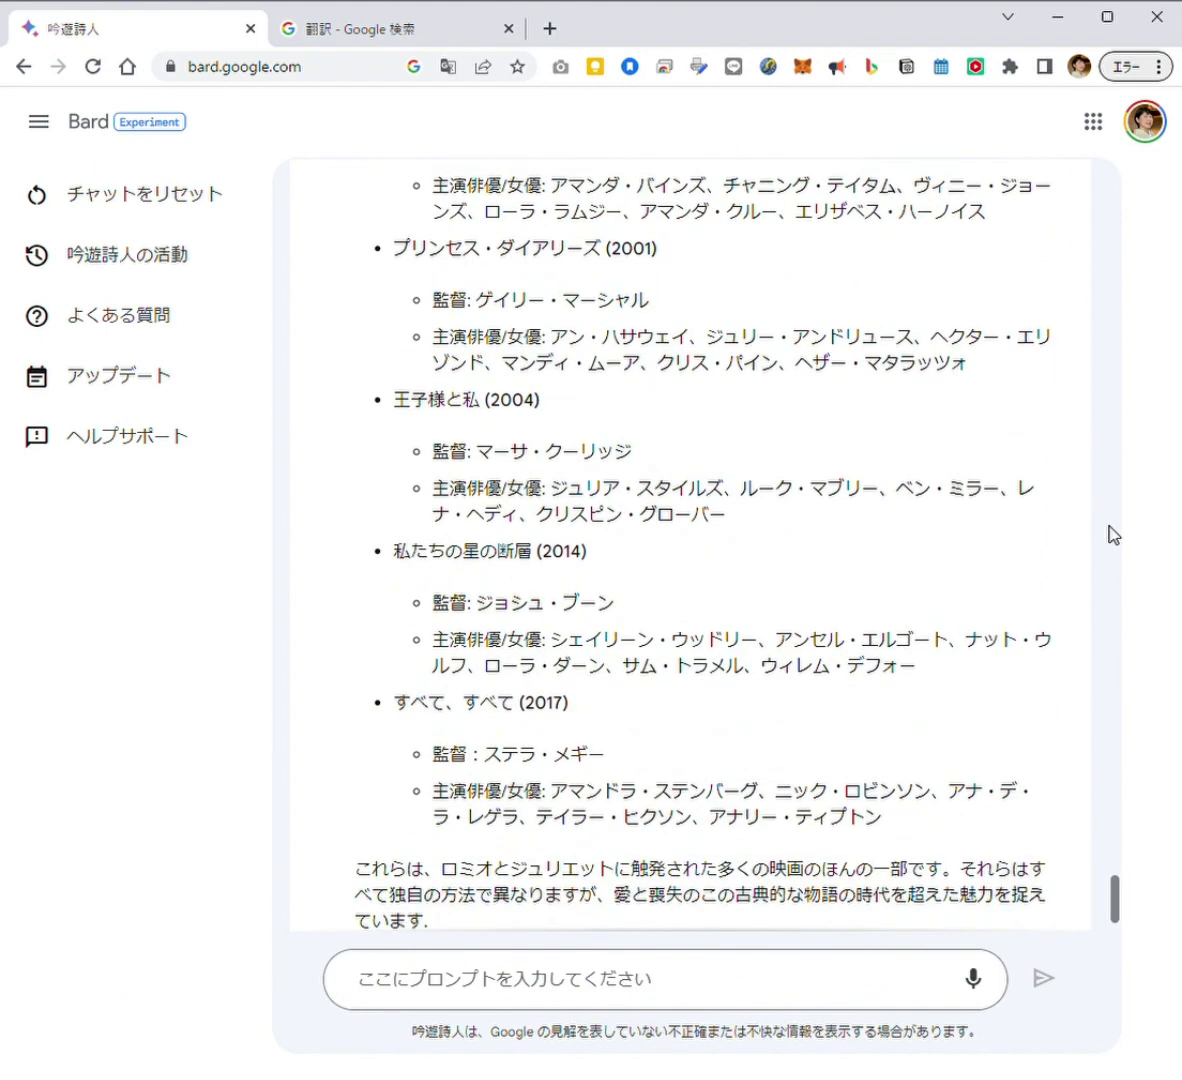
pyautogui.scroll(-2, 1111, 533)
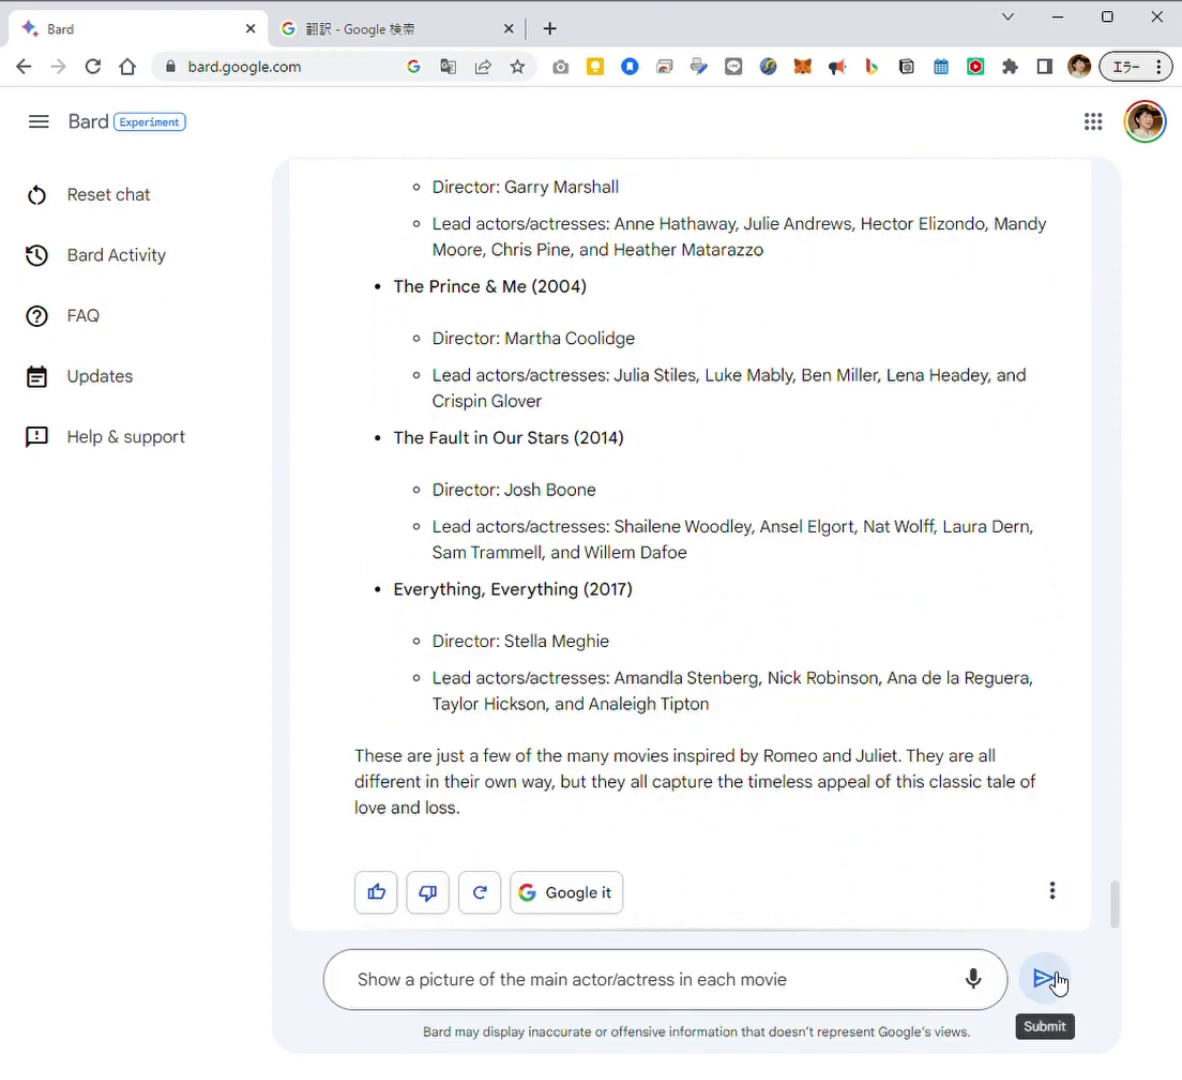
# - Submit the prompt "Show a picture of the main actor/actress in each movie"
pyautogui.click(1056, 982)
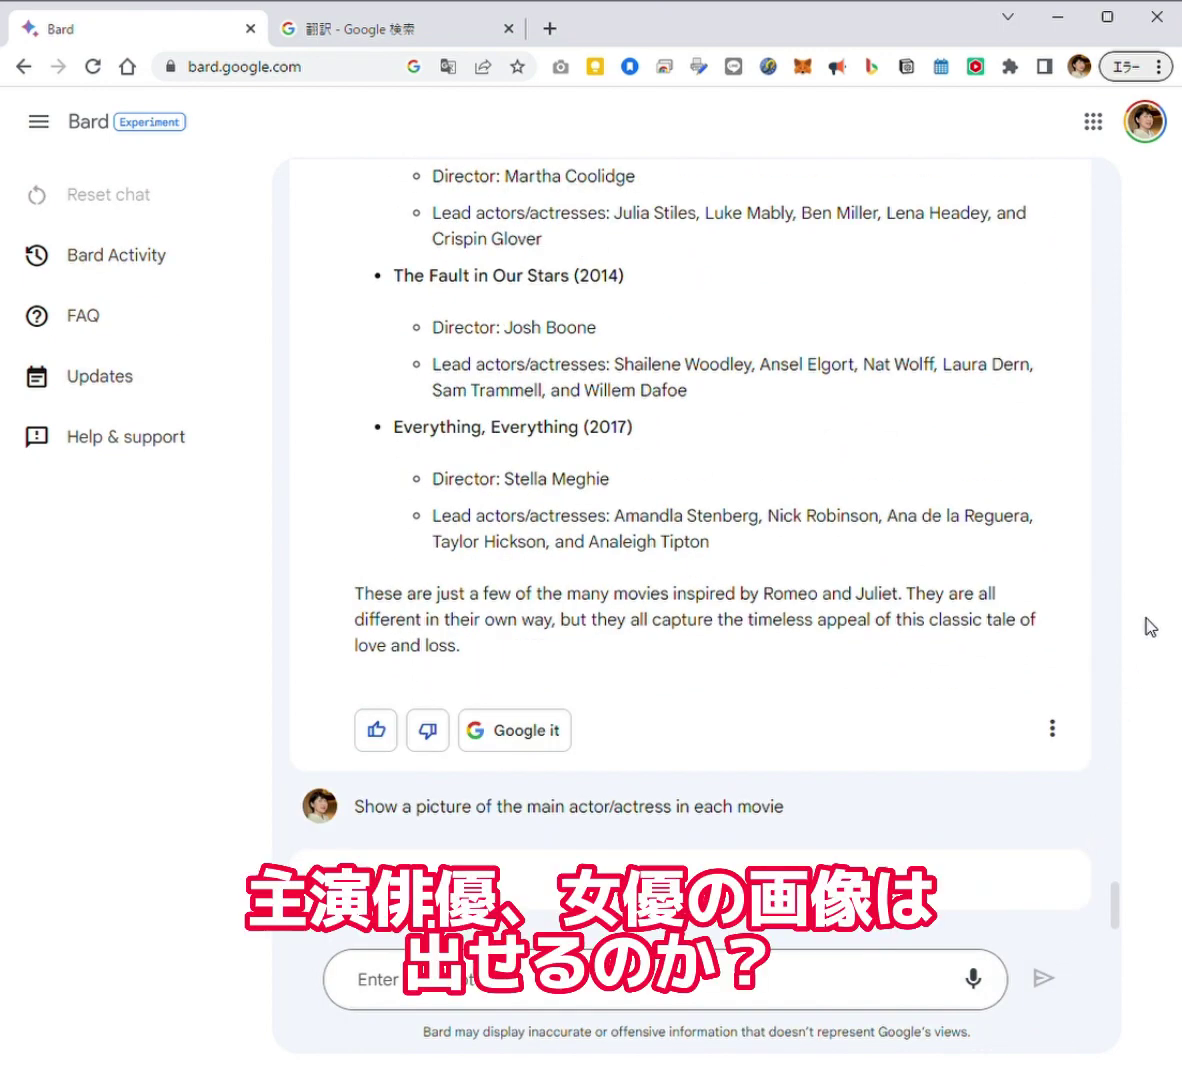